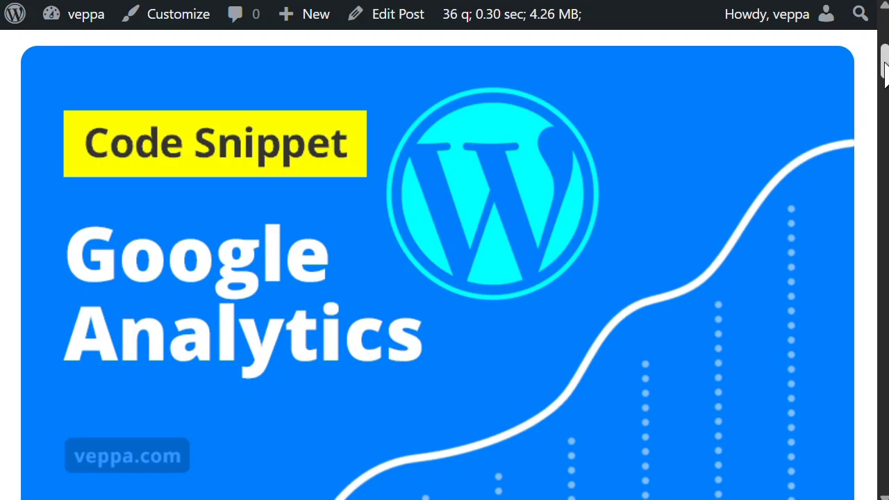
{"action": "mouse_move", "coordinate": [884, 63]}
{"action": "left_mouse_down"}
{"action": "mouse_move", "coordinate": [883, 74]}
{"action": "mouse_move", "coordinate": [880, 53]}
{"action": "left_mouse_up"}
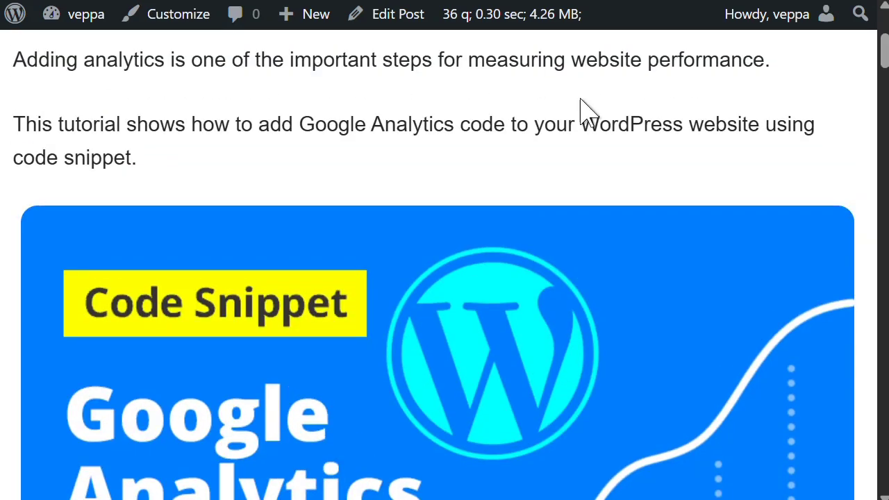
{"action": "scroll", "coordinate": [589, 111], "scroll_direction": "down", "scroll_amount": 3}
{"action": "scroll", "coordinate": [587, 114], "scroll_direction": "down", "scroll_amount": 3}
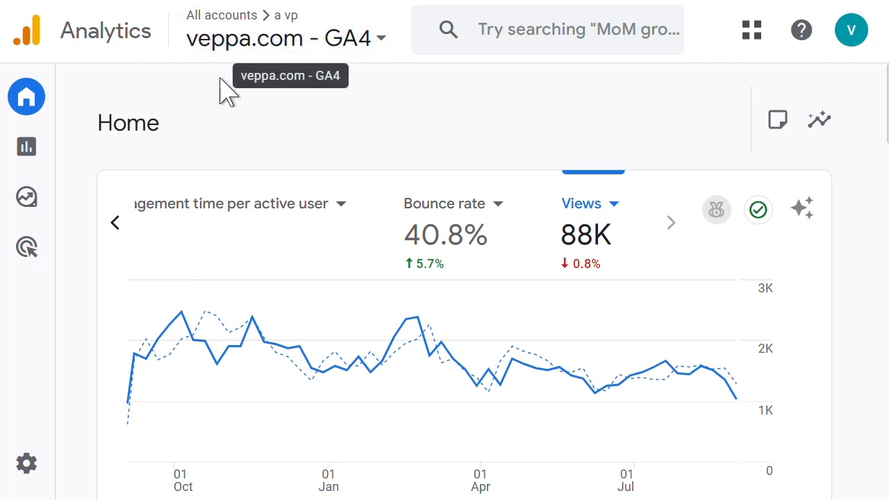
Step: Look through the list of properties in the Analytics account and close it
{"action": "left_click", "coordinate": [318, 43]}
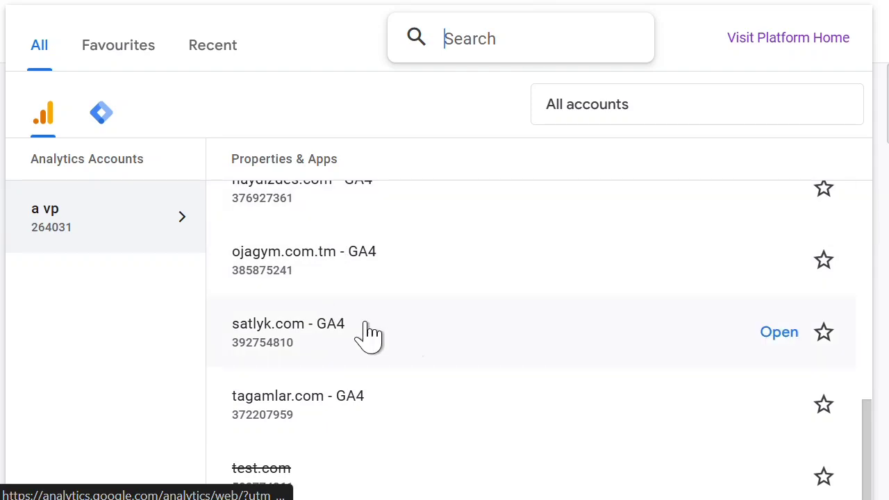
{"action": "left_click", "coordinate": [606, 50]}
{"action": "left_click", "coordinate": [881, 56]}
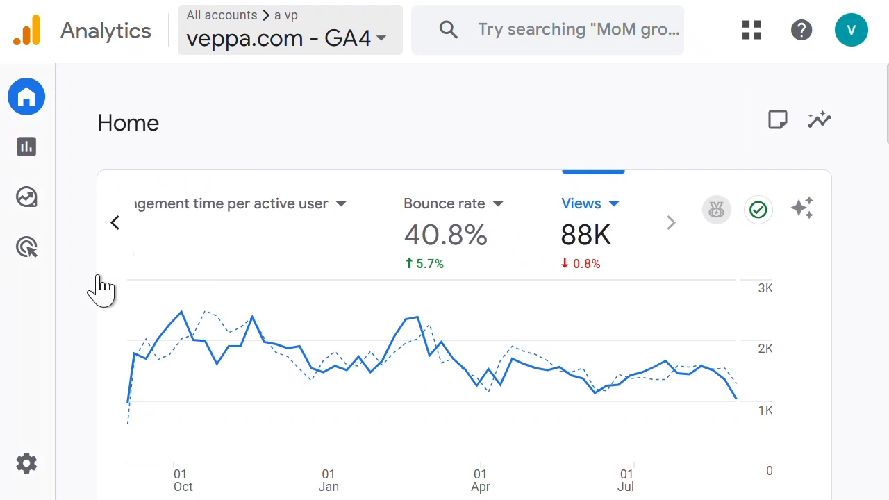
Step: Start creating a new property from the Analytics admin settings
{"action": "mouse_move", "coordinate": [26, 468]}
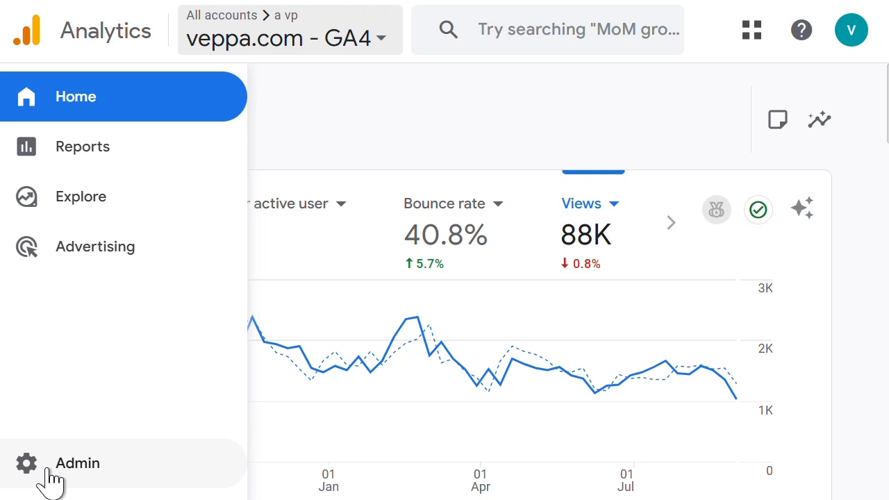
{"action": "left_click", "coordinate": [57, 475]}
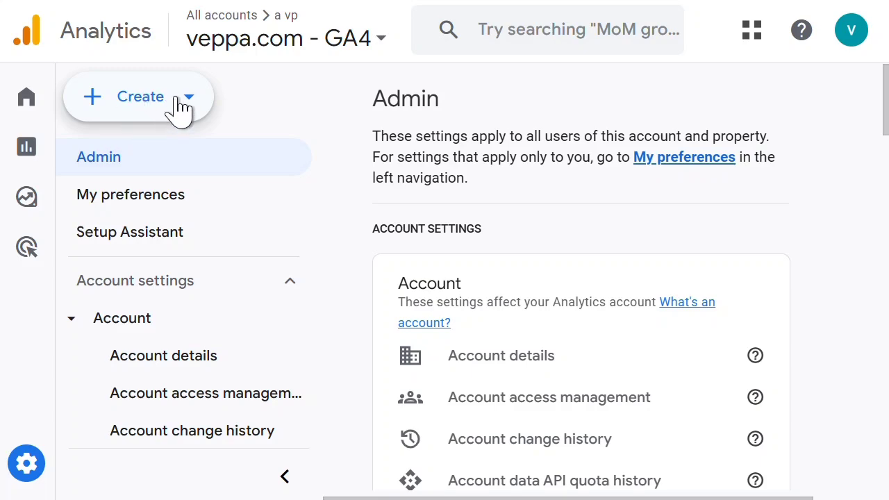
{"action": "left_click", "coordinate": [142, 105]}
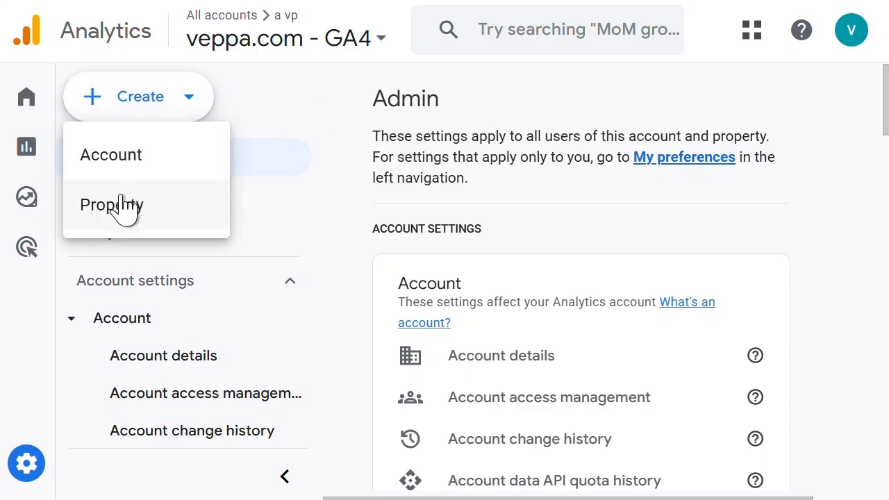
{"action": "left_click", "coordinate": [121, 211]}
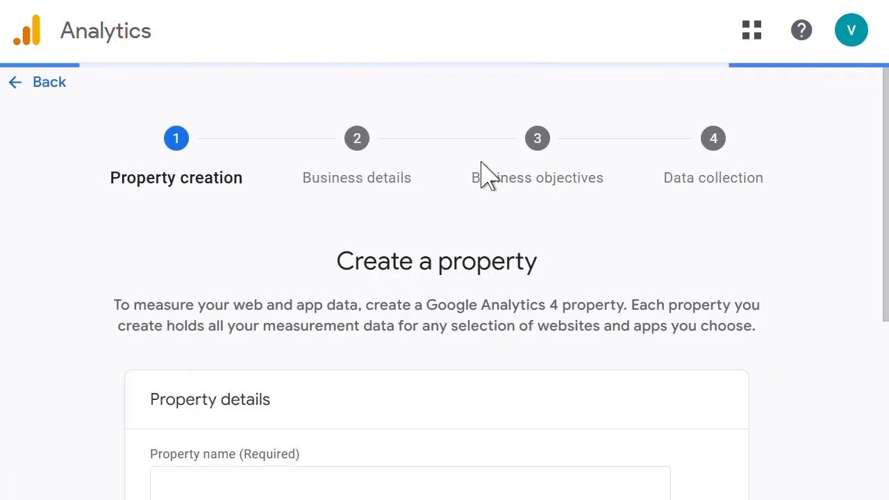
Step: Name the new property test.com and continue to the business details
{"action": "scroll", "coordinate": [486, 231], "scroll_direction": "down", "scroll_amount": 3}
{"action": "left_click", "coordinate": [318, 282]}
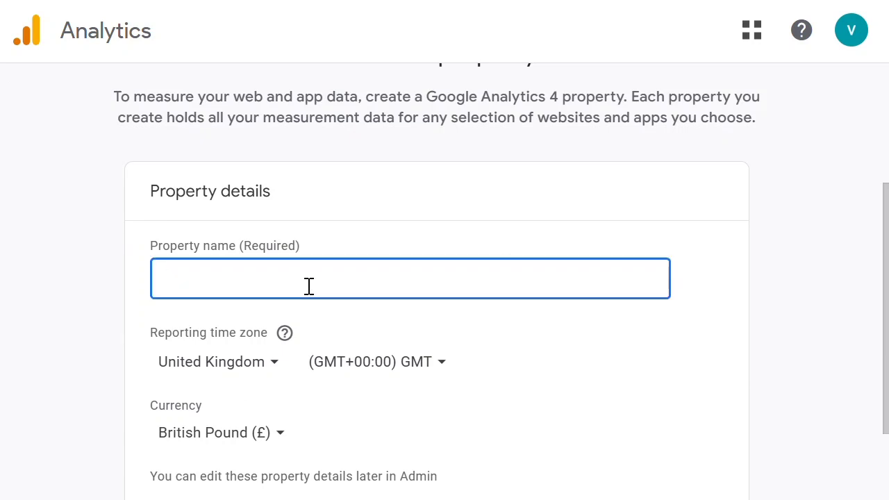
{"action": "type", "text": "test.com"}
{"action": "left_click_drag", "start_coordinate": [310, 287], "coordinate": [120, 290]}
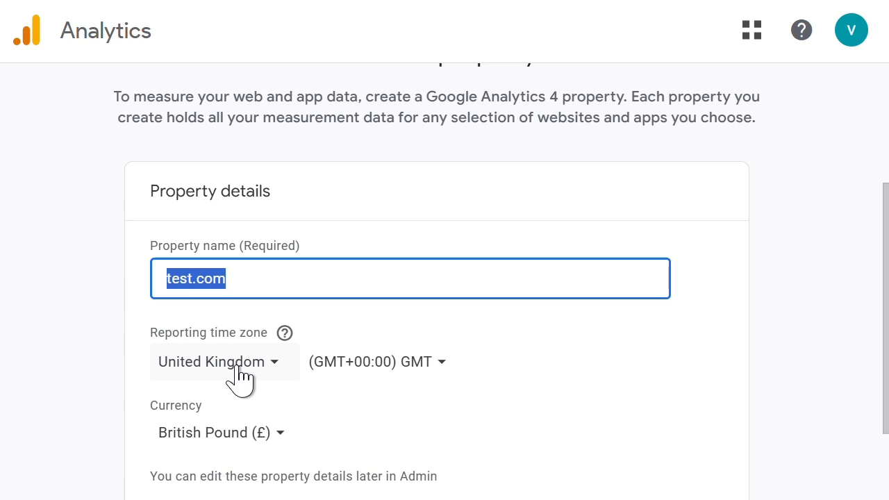
{"action": "scroll", "coordinate": [576, 357], "scroll_direction": "down", "scroll_amount": 2}
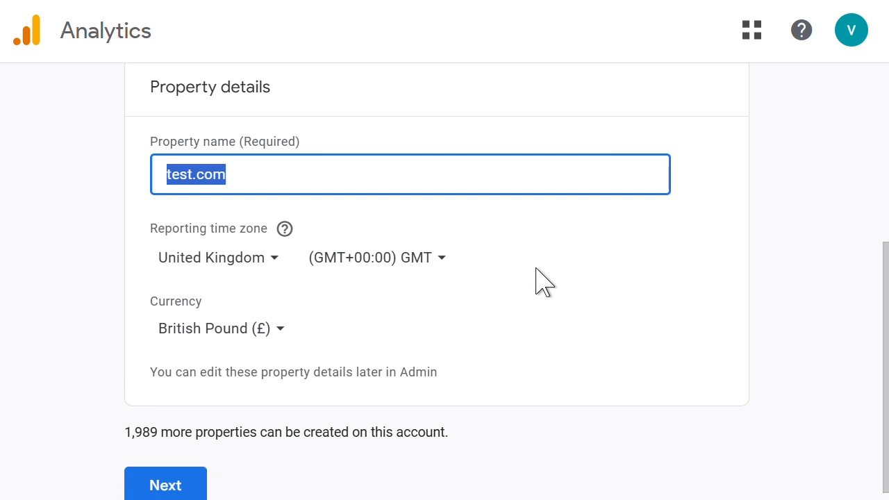
{"action": "left_click", "coordinate": [203, 486]}
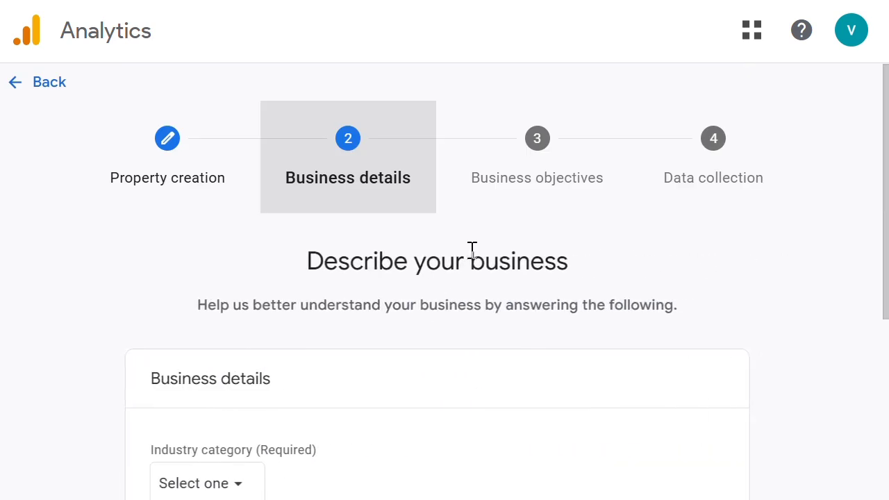
Step: Set the industry category to Internet & Telecom and the business size to Small, and continue to the business objectives
{"action": "scroll", "coordinate": [410, 226], "scroll_direction": "down", "scroll_amount": 3}
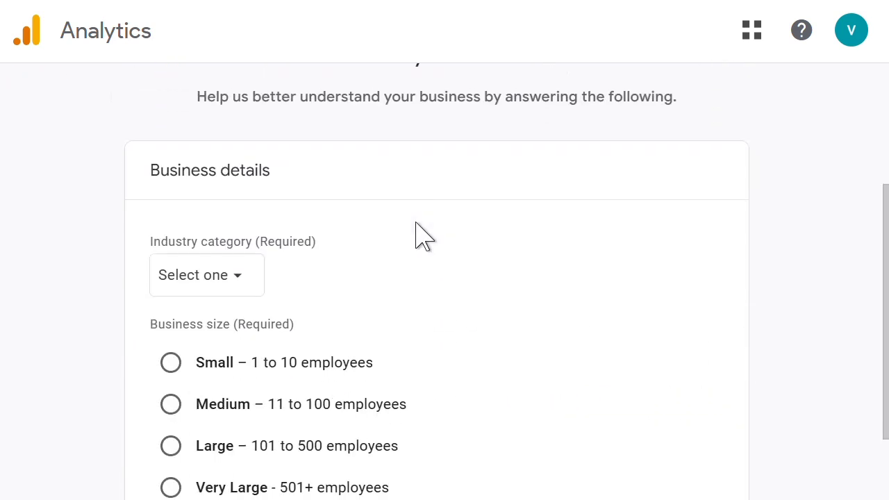
{"action": "scroll", "coordinate": [415, 236], "scroll_direction": "down", "scroll_amount": 2}
{"action": "left_click", "coordinate": [215, 173]}
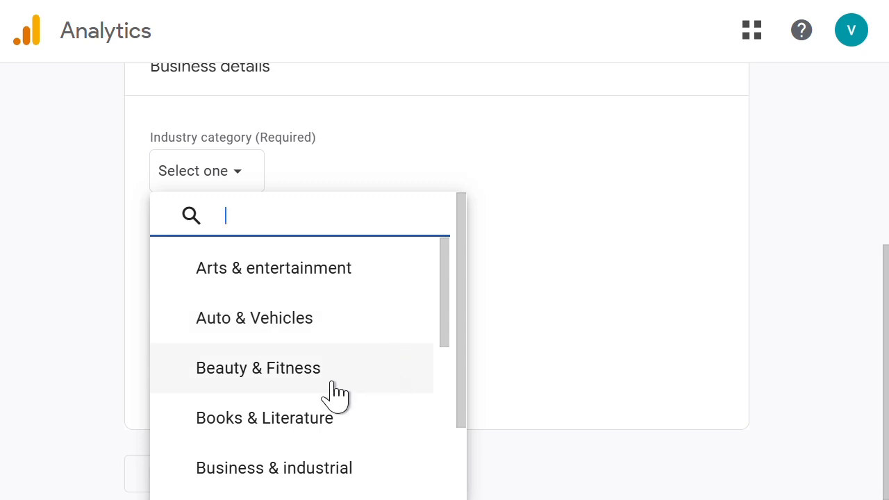
{"action": "scroll", "coordinate": [308, 406], "scroll_direction": "down", "scroll_amount": 2}
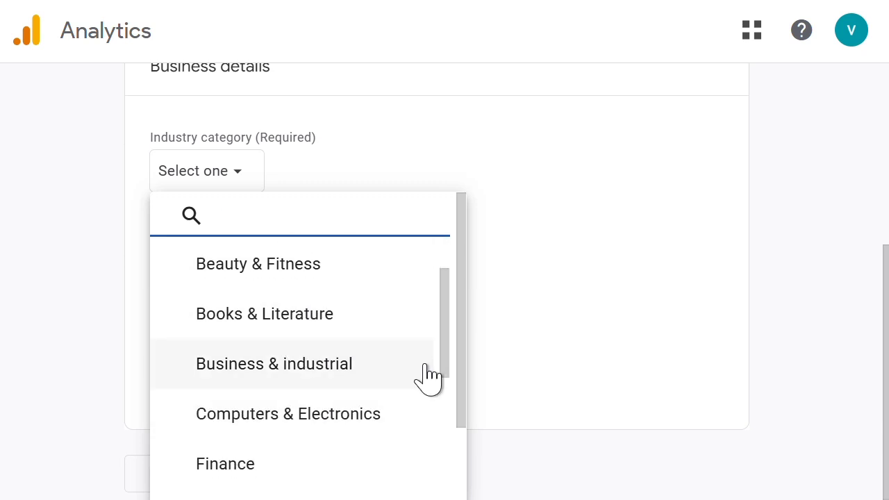
{"action": "left_click_drag", "start_coordinate": [446, 341], "coordinate": [436, 366]}
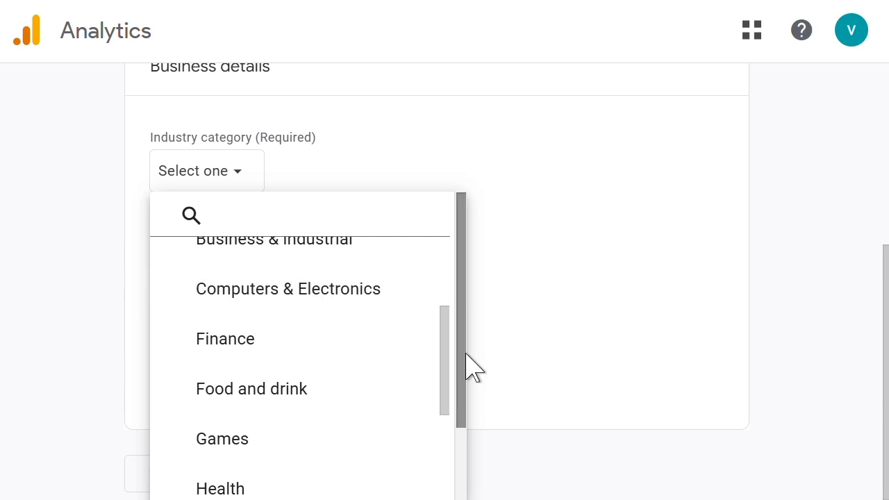
{"action": "left_click_drag", "start_coordinate": [448, 363], "coordinate": [452, 443]}
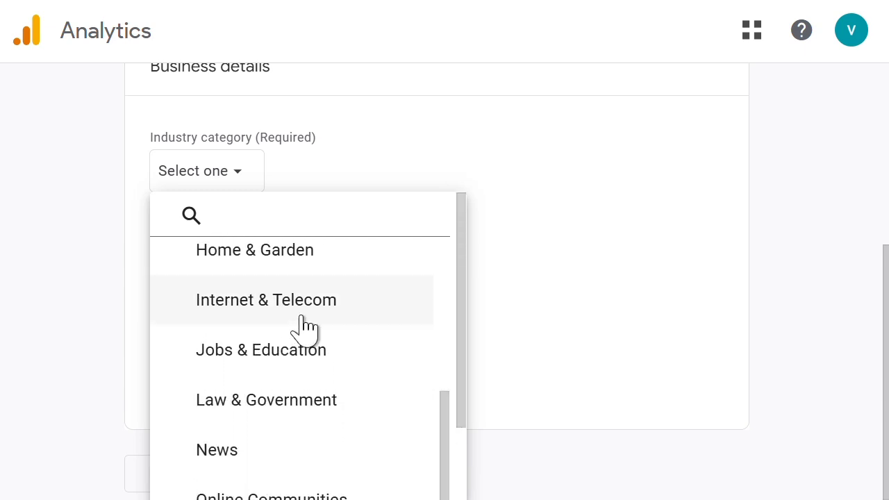
{"action": "left_click", "coordinate": [256, 303]}
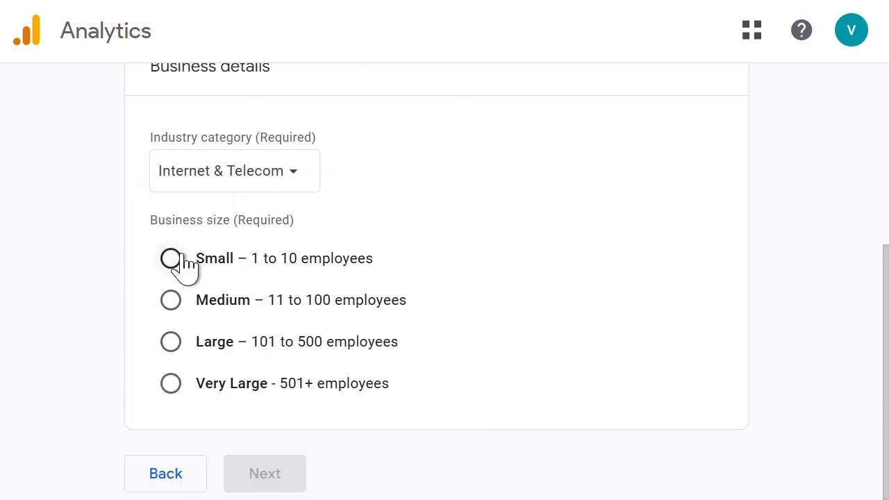
{"action": "left_click", "coordinate": [170, 260]}
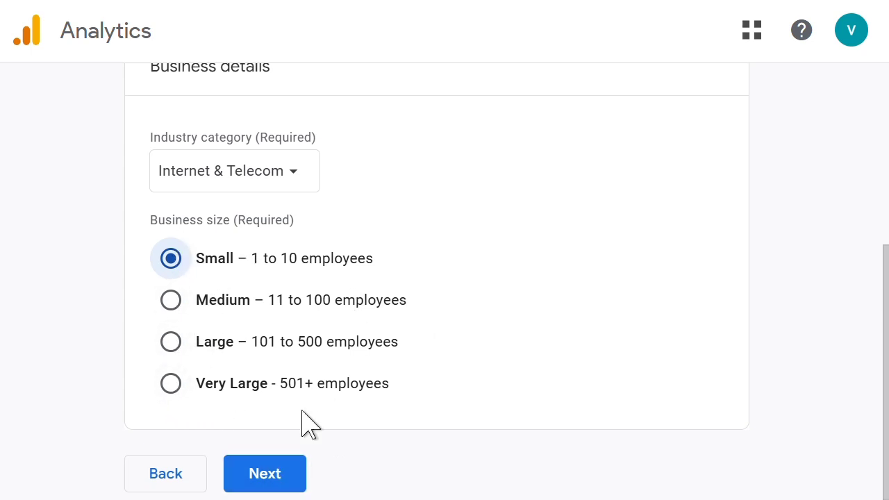
{"action": "left_click", "coordinate": [290, 480]}
Step: Select the lead generation, sales, web/app traffic, and user engagement and retention objectives, and create the property
{"action": "left_click_drag", "start_coordinate": [884, 100], "coordinate": [873, 264]}
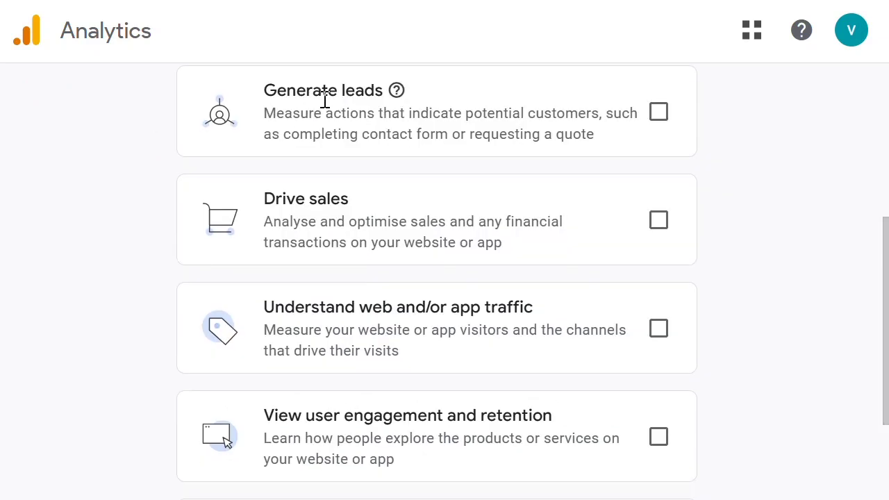
{"action": "scroll", "coordinate": [729, 368], "scroll_direction": "down", "scroll_amount": 3}
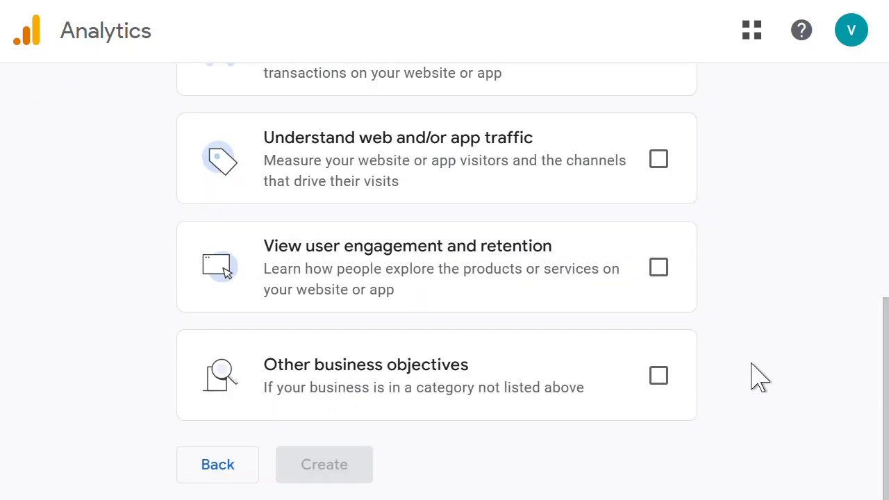
{"action": "scroll", "coordinate": [754, 372], "scroll_direction": "up", "scroll_amount": 5}
{"action": "left_click", "coordinate": [658, 254]}
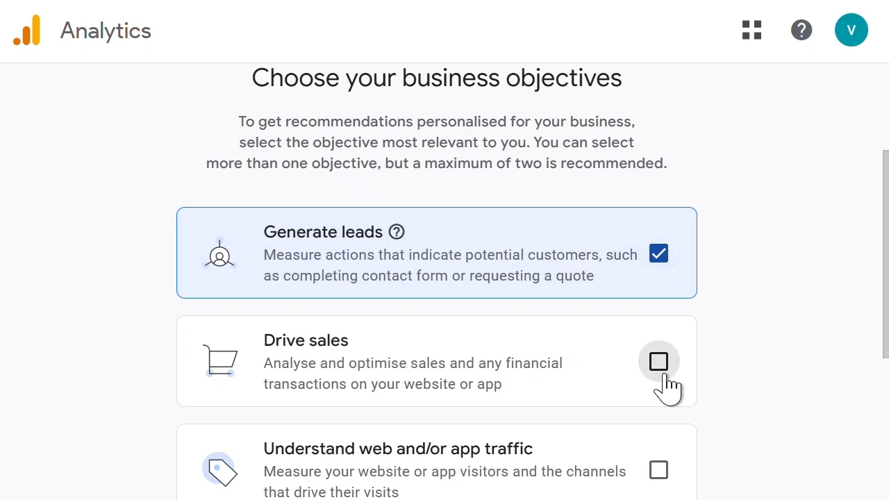
{"action": "left_click", "coordinate": [658, 361]}
{"action": "left_click", "coordinate": [658, 470]}
{"action": "scroll", "coordinate": [767, 396], "scroll_direction": "down", "scroll_amount": 1}
{"action": "scroll", "coordinate": [767, 395], "scroll_direction": "down", "scroll_amount": 3}
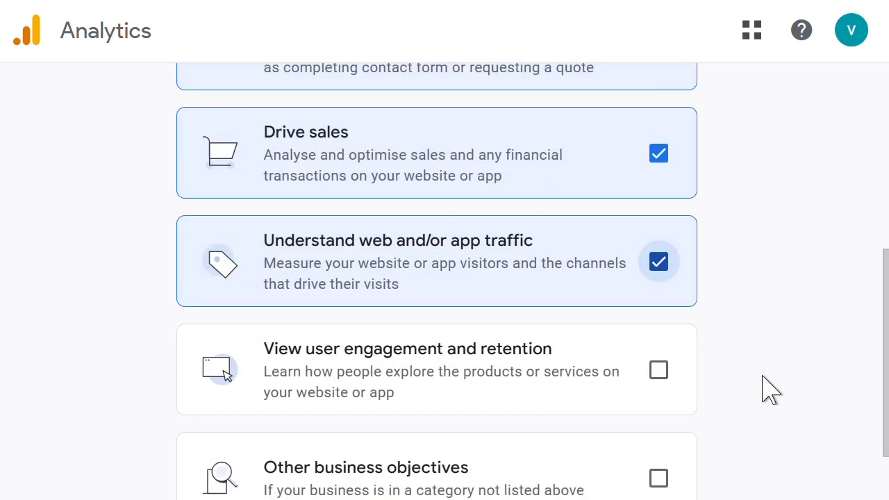
{"action": "left_click", "coordinate": [658, 375]}
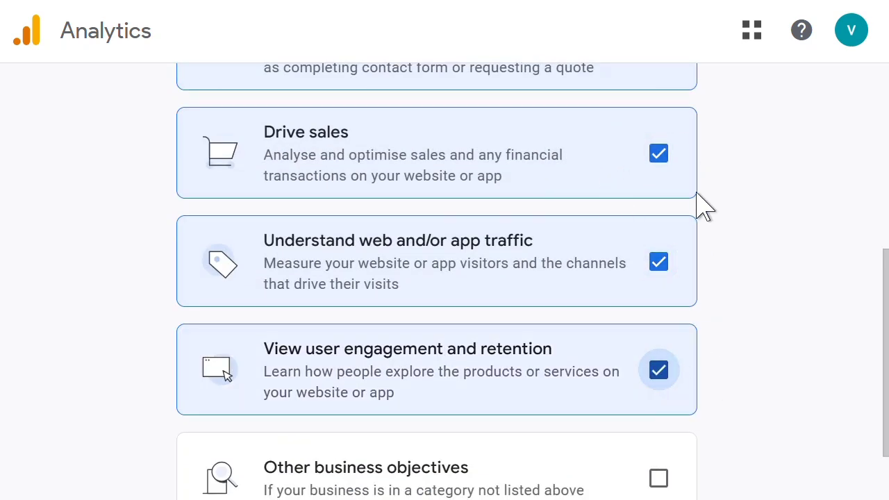
{"action": "scroll", "coordinate": [754, 277], "scroll_direction": "down", "scroll_amount": 2}
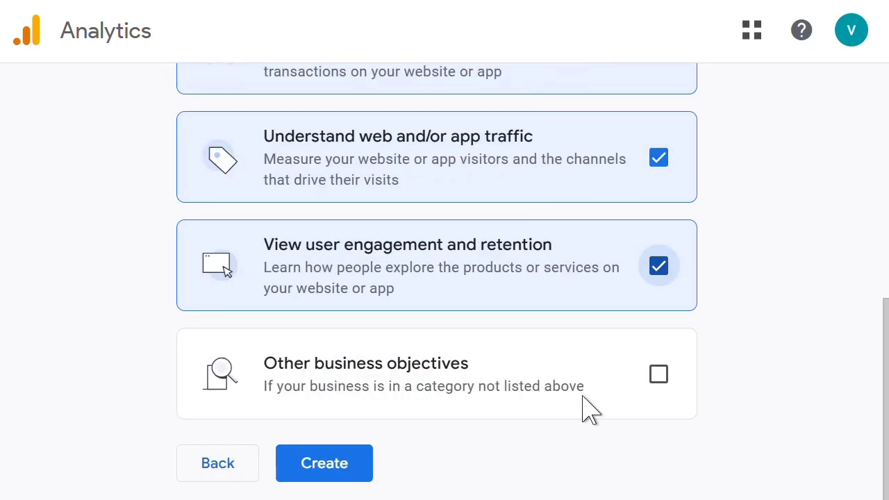
{"action": "left_click", "coordinate": [360, 460]}
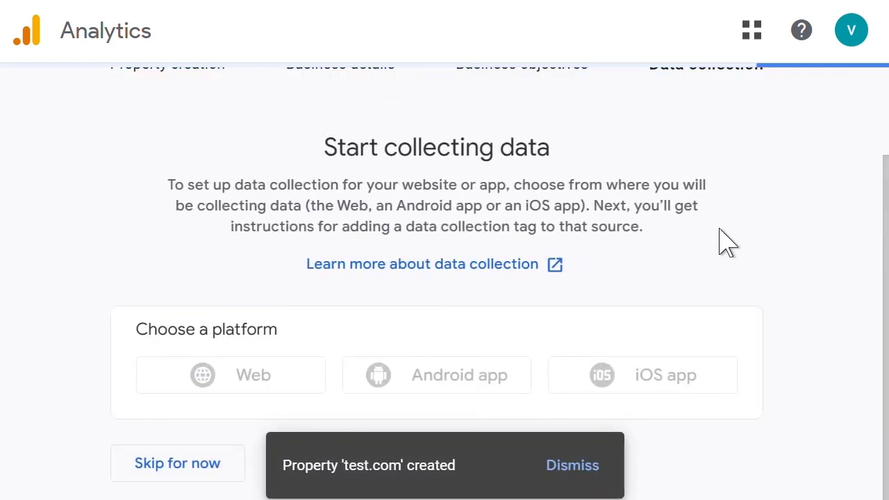
Step: Choose Web as the platform for collecting data in the new property
{"action": "scroll", "coordinate": [739, 209], "scroll_direction": "up", "scroll_amount": 2}
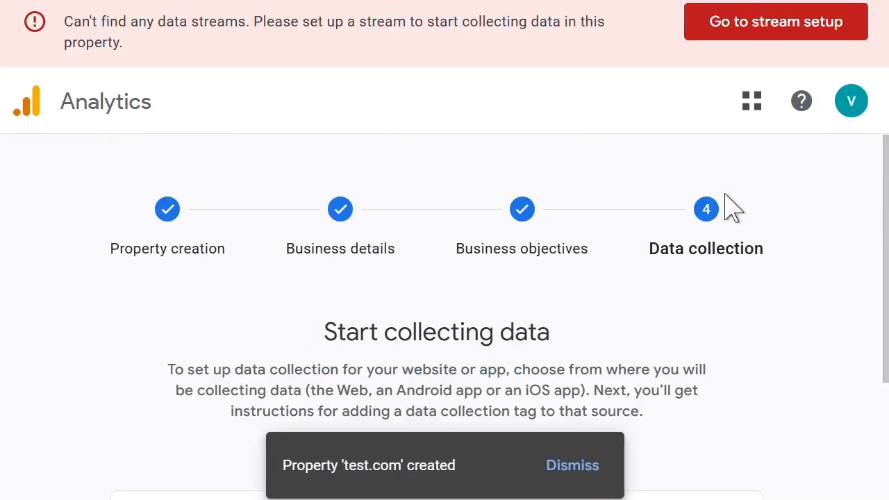
{"action": "scroll", "coordinate": [720, 293], "scroll_direction": "down", "scroll_amount": 2}
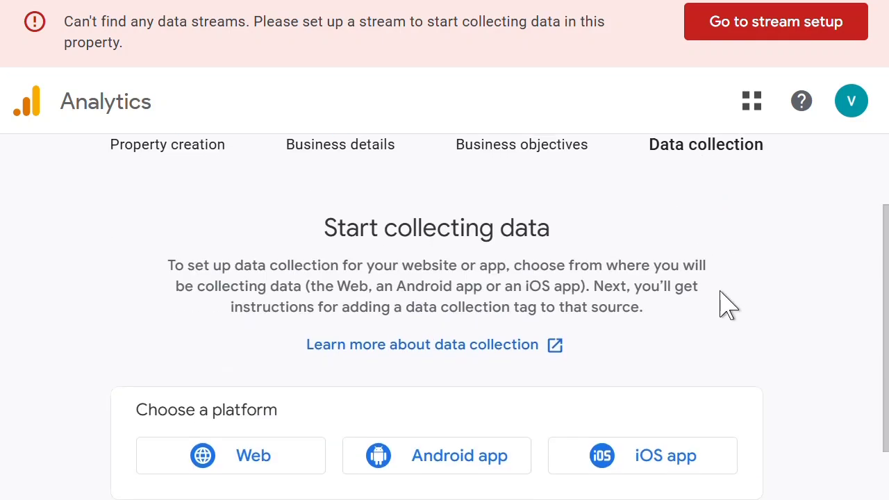
{"action": "scroll", "coordinate": [722, 295], "scroll_direction": "down", "scroll_amount": 1}
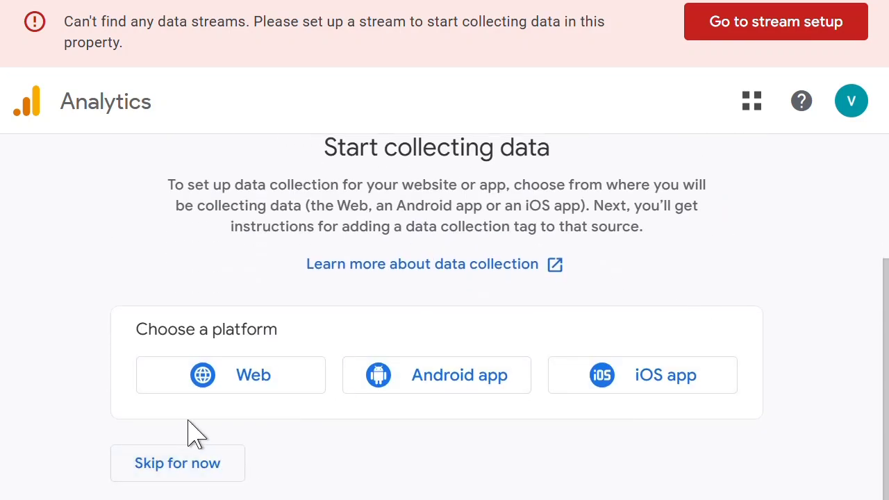
{"action": "left_click", "coordinate": [251, 390]}
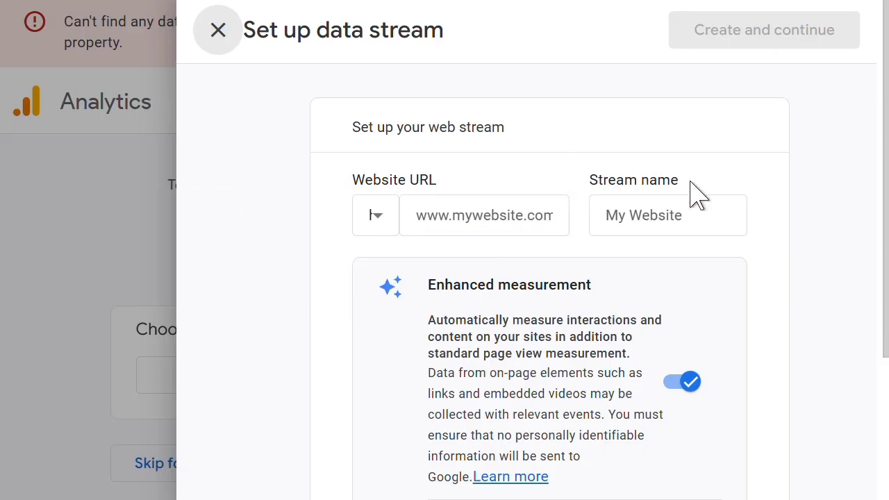
Step: Enter test.com as both the website URL and the stream name, and review the enhanced measurement options
{"action": "left_click", "coordinate": [456, 214]}
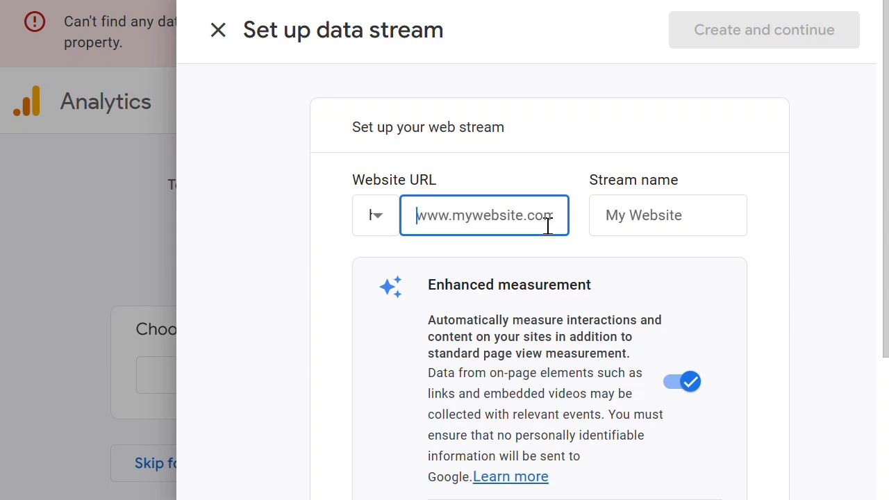
{"action": "type", "text": "test.com"}
{"action": "key", "text": "Tab"}
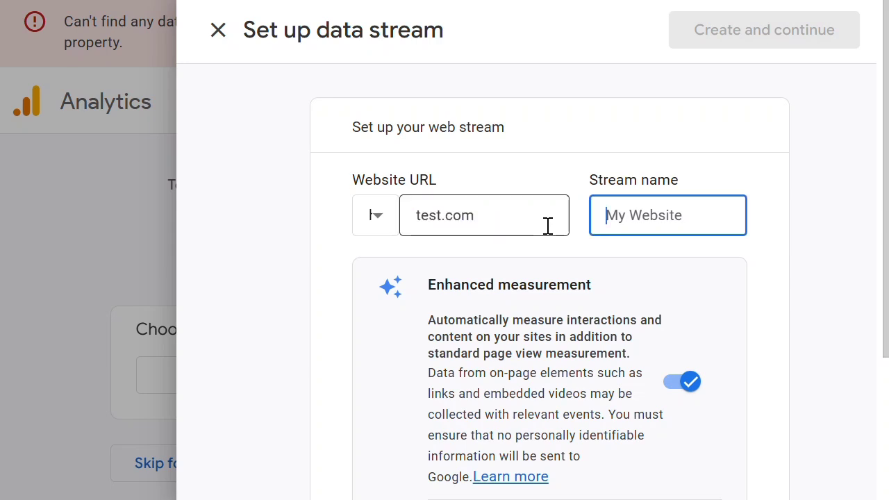
{"action": "type", "text": "test.com"}
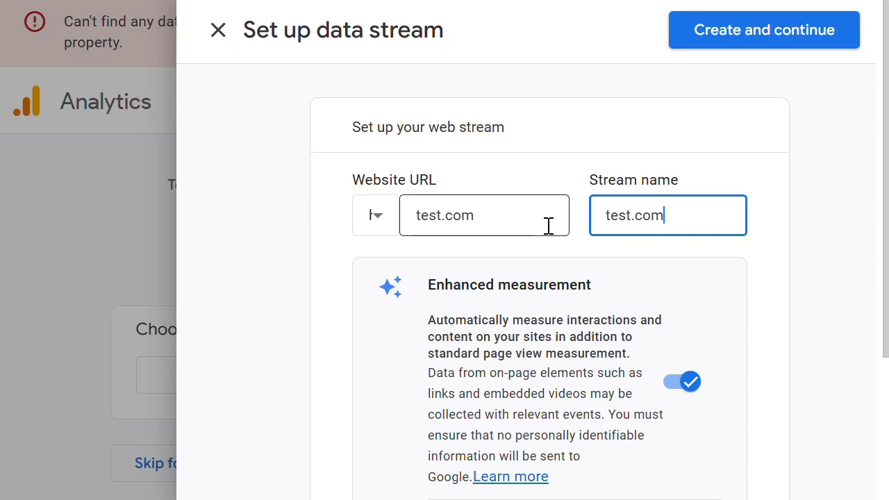
{"action": "scroll", "coordinate": [741, 305], "scroll_direction": "down", "scroll_amount": 3}
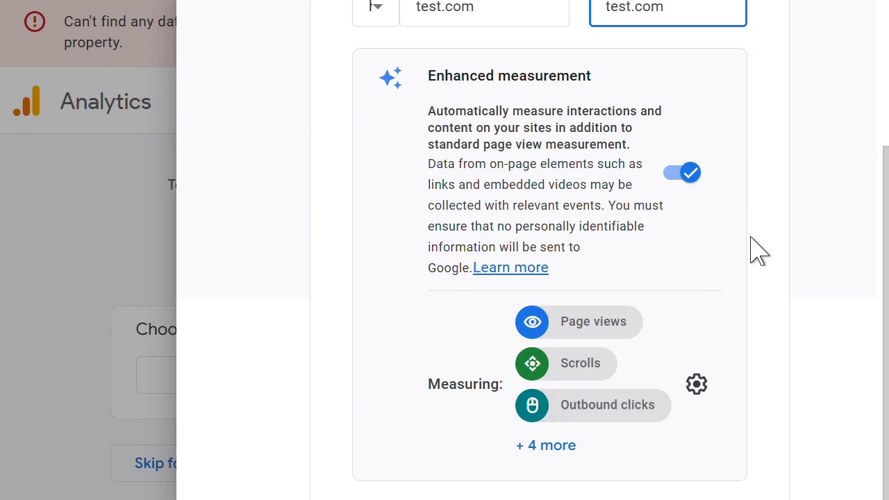
{"action": "scroll", "coordinate": [714, 264], "scroll_direction": "up", "scroll_amount": 3}
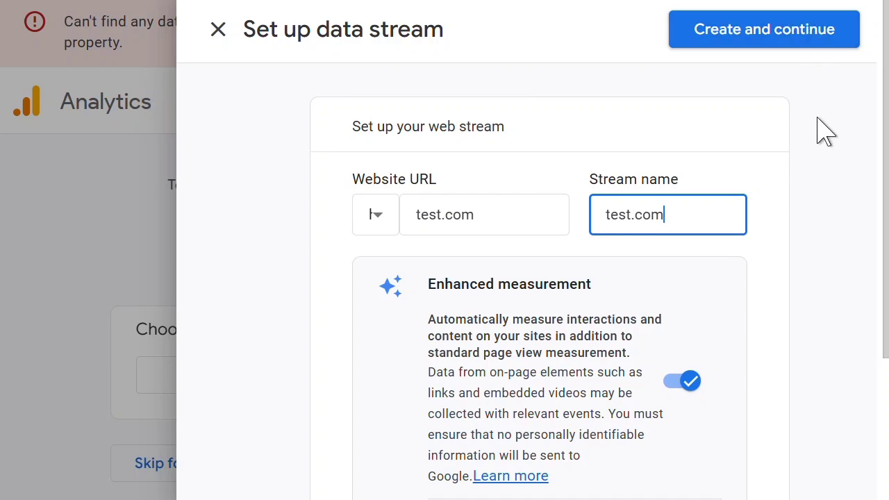
Step: Check the website URL's protocol options, keep https, and create the test.com web stream
{"action": "left_click", "coordinate": [375, 218]}
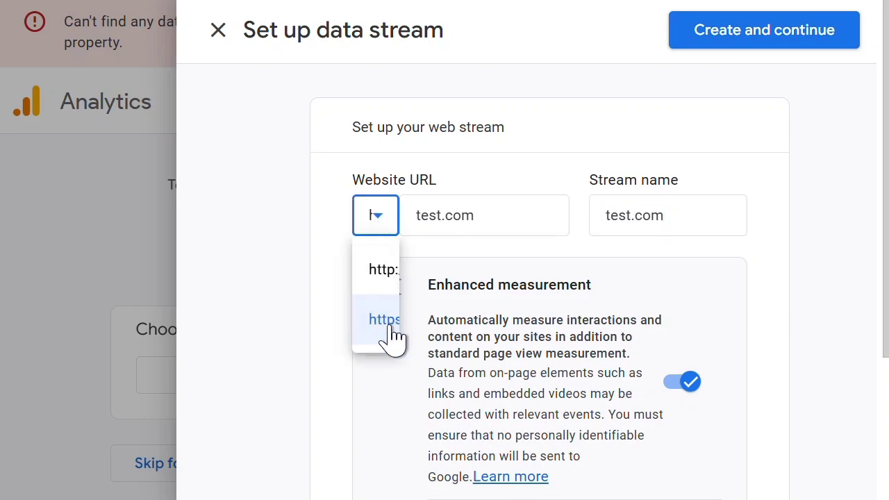
{"action": "left_click", "coordinate": [800, 121]}
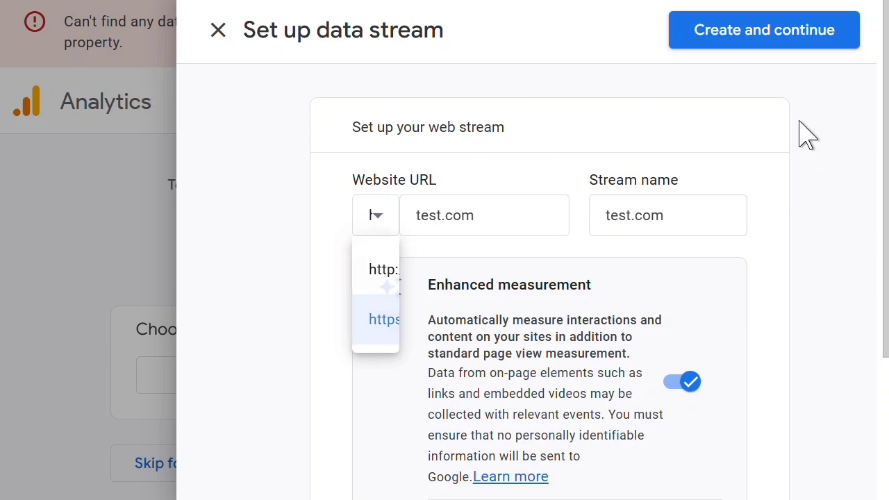
{"action": "left_click", "coordinate": [757, 51]}
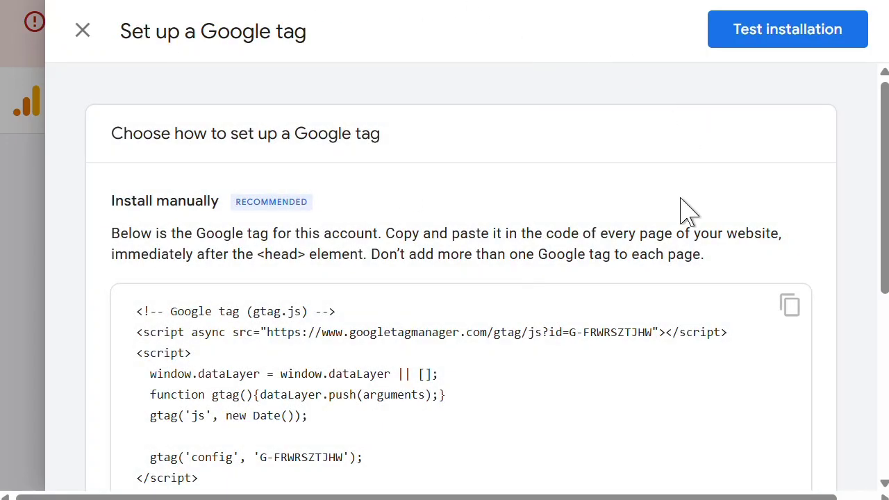
Step: Review the full Google tag code offered for manual installation and close the tag setup
{"action": "scroll", "coordinate": [680, 209], "scroll_direction": "down", "scroll_amount": 2}
{"action": "left_click_drag", "start_coordinate": [139, 171], "coordinate": [261, 338]}
{"action": "left_click", "coordinate": [316, 345]}
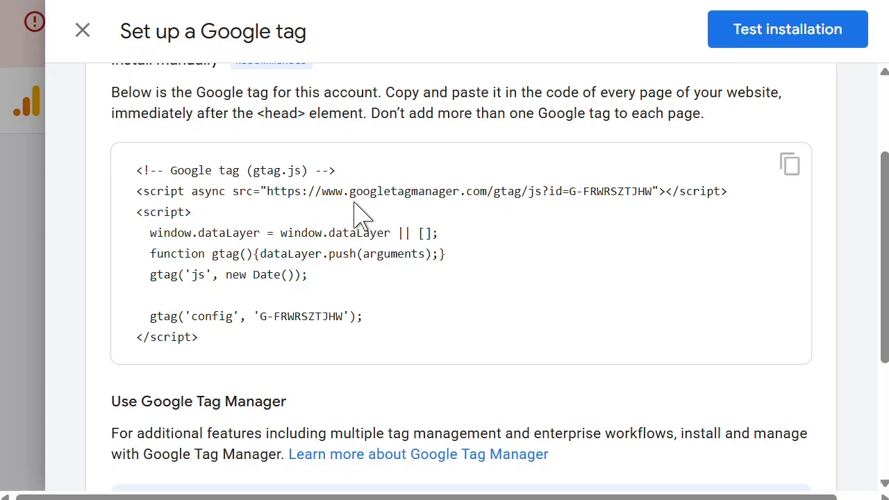
{"action": "left_click_drag", "start_coordinate": [130, 172], "coordinate": [232, 338]}
{"action": "left_click", "coordinate": [328, 338]}
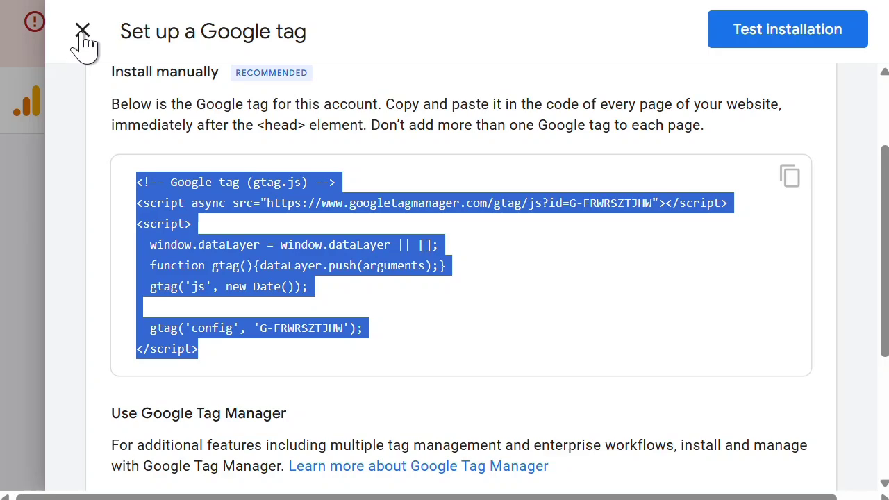
{"action": "left_click", "coordinate": [83, 31]}
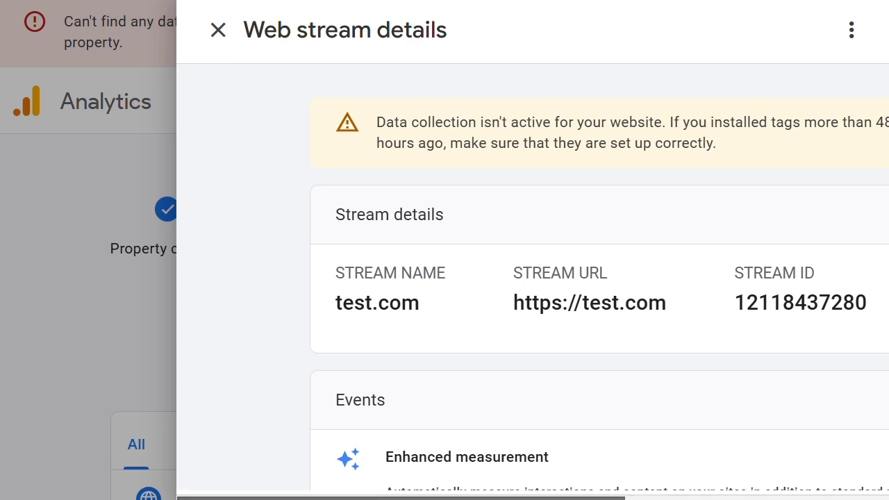
Step: Look over the web stream details and return to the list of data streams
{"action": "scroll", "coordinate": [532, 277], "scroll_direction": "right", "scroll_amount": 3}
{"action": "scroll", "coordinate": [360, 490], "scroll_direction": "left", "scroll_amount": 3}
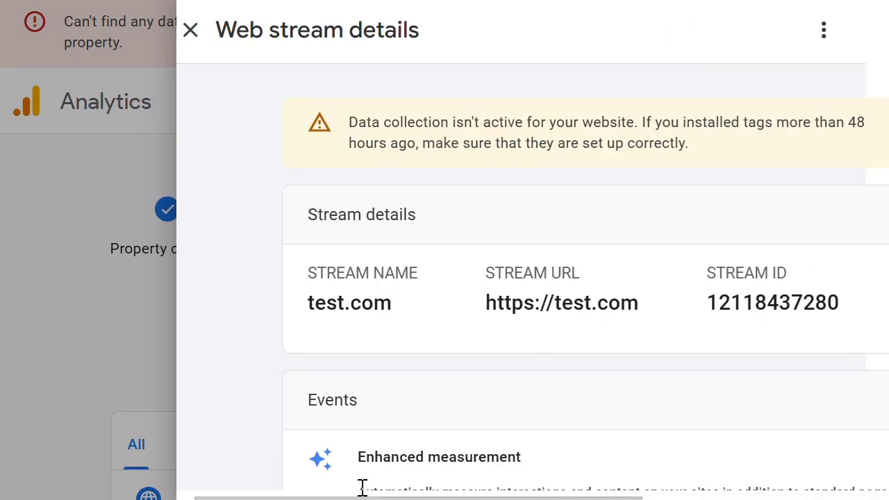
{"action": "left_click", "coordinate": [192, 31]}
{"action": "scroll", "coordinate": [555, 361], "scroll_direction": "down", "scroll_amount": 2}
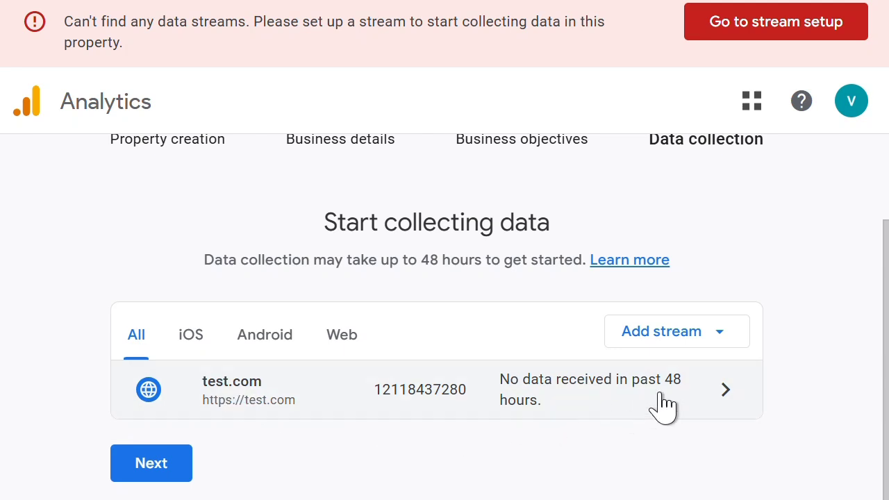
Step: Open the tag installation instructions of the test.com stream and choose Wordpress as the platform
{"action": "left_click", "coordinate": [368, 400]}
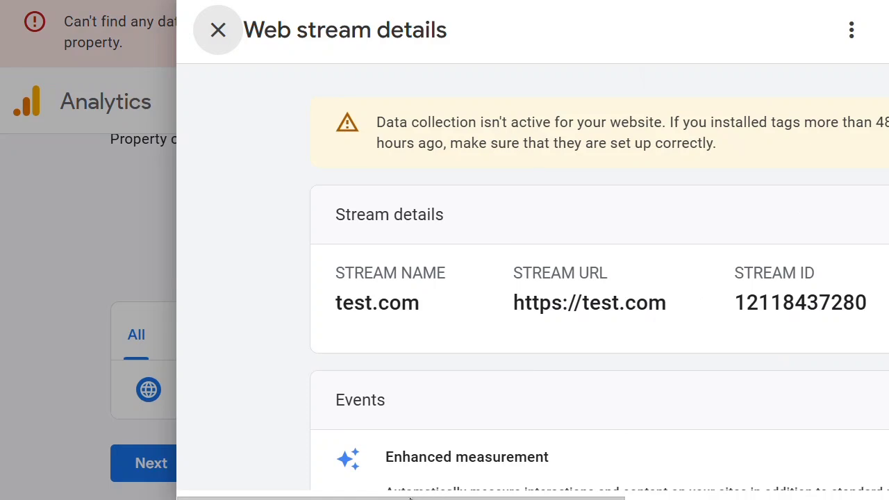
{"action": "scroll", "coordinate": [410, 498], "scroll_direction": "right", "scroll_amount": 2}
{"action": "scroll", "coordinate": [363, 456], "scroll_direction": "down", "scroll_amount": 10}
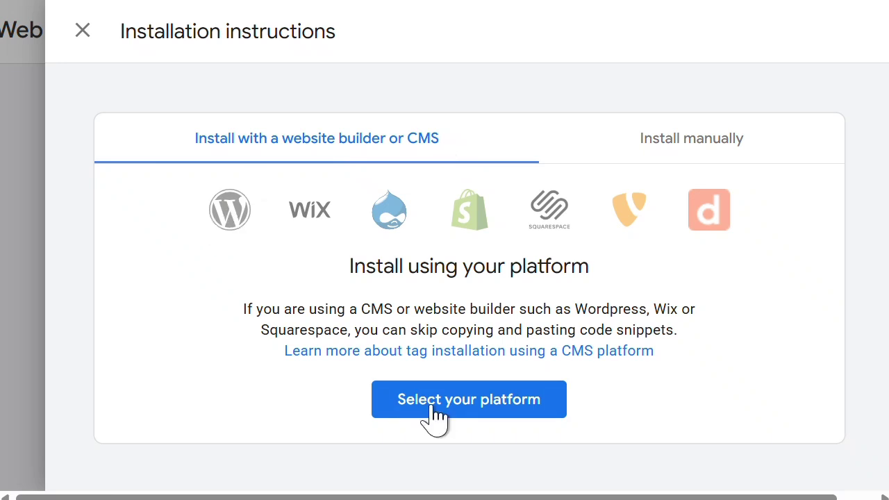
{"action": "left_click", "coordinate": [451, 418]}
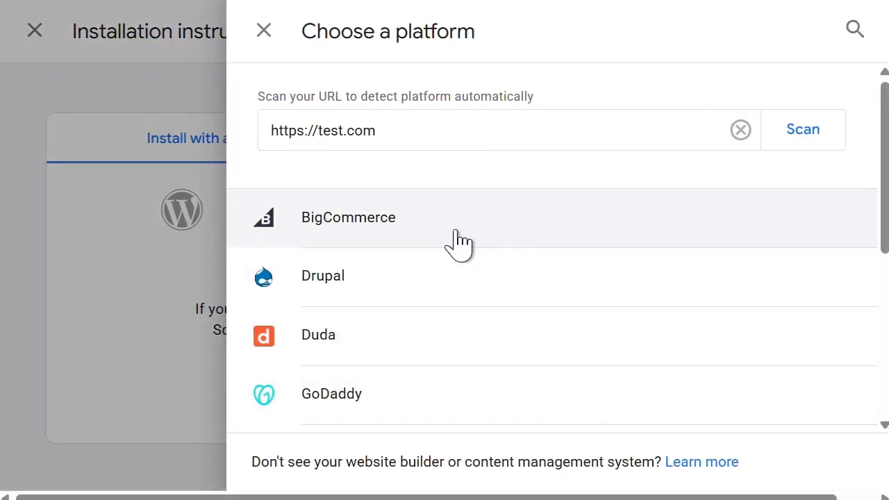
{"action": "scroll", "coordinate": [383, 377], "scroll_direction": "down", "scroll_amount": 5}
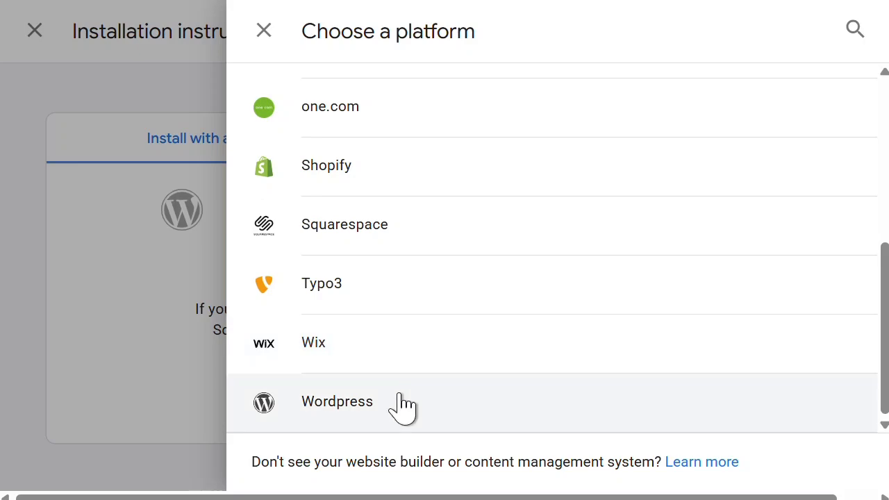
{"action": "left_click", "coordinate": [353, 415]}
Step: Examine the WordPress installation instructions, including the tag ID and the steps for the Site Kit by Google plug-in
{"action": "scroll", "coordinate": [352, 292], "scroll_direction": "down", "scroll_amount": 1}
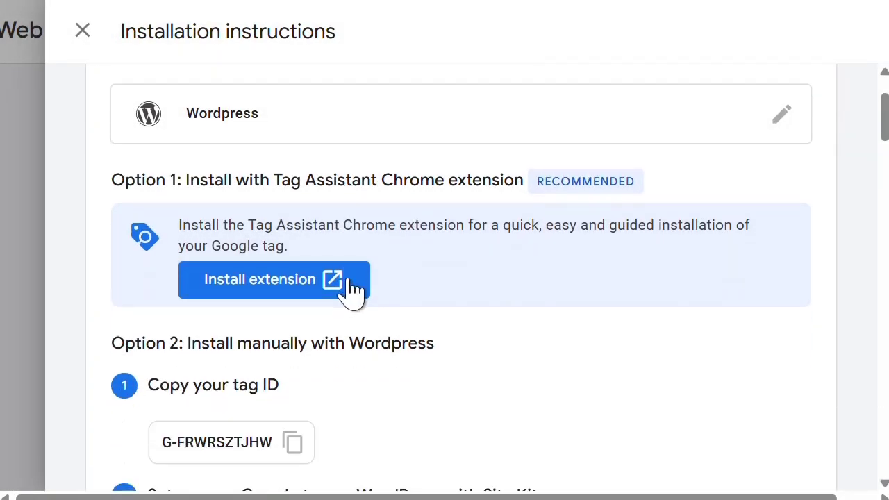
{"action": "scroll", "coordinate": [354, 288], "scroll_direction": "down", "scroll_amount": 1}
{"action": "scroll", "coordinate": [370, 278], "scroll_direction": "down", "scroll_amount": 2}
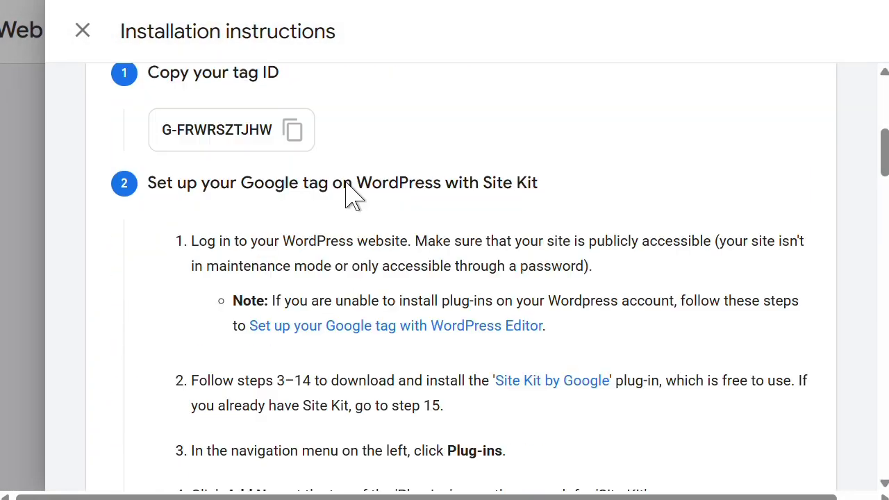
{"action": "scroll", "coordinate": [528, 166], "scroll_direction": "down", "scroll_amount": 1}
{"action": "scroll", "coordinate": [546, 169], "scroll_direction": "down", "scroll_amount": 3}
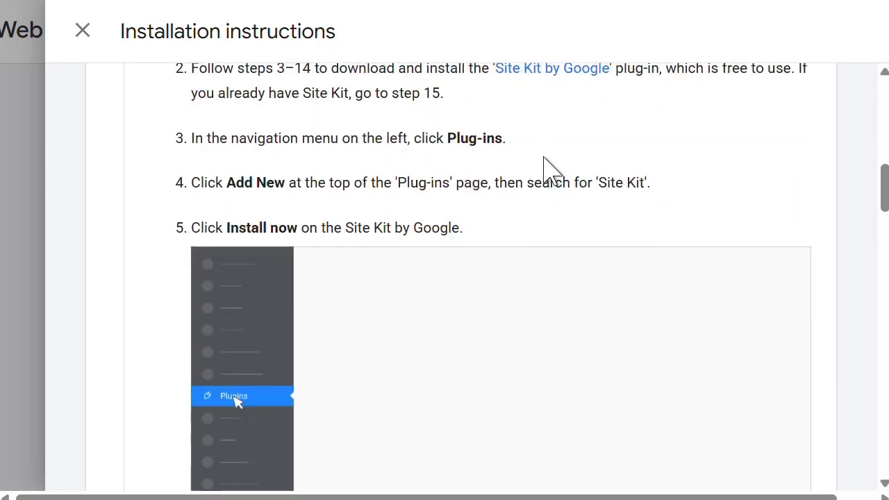
{"action": "scroll", "coordinate": [548, 169], "scroll_direction": "up", "scroll_amount": 2}
{"action": "scroll", "coordinate": [558, 177], "scroll_direction": "up", "scroll_amount": 2}
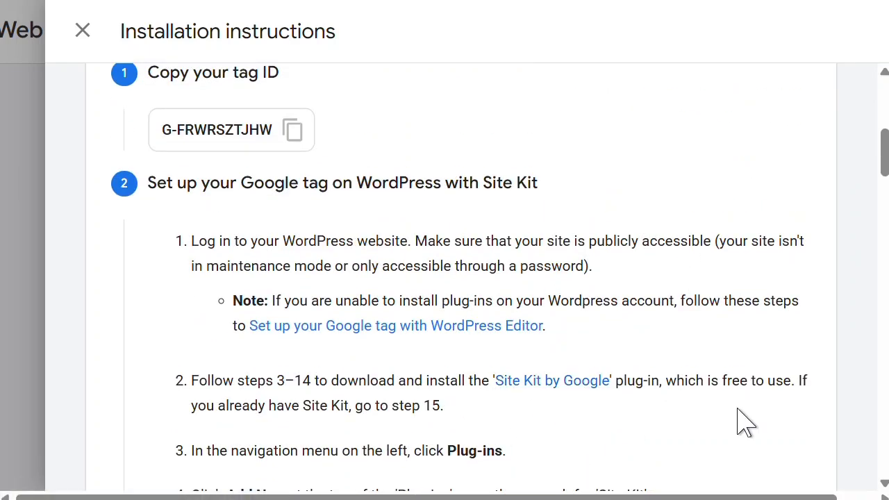
{"action": "left_click_drag", "start_coordinate": [614, 383], "coordinate": [492, 386]}
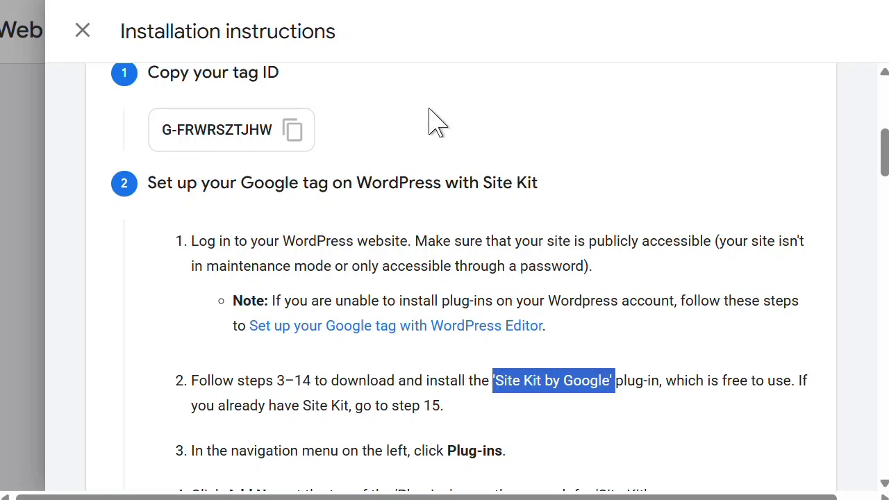
{"action": "scroll", "coordinate": [639, 208], "scroll_direction": "down", "scroll_amount": 3}
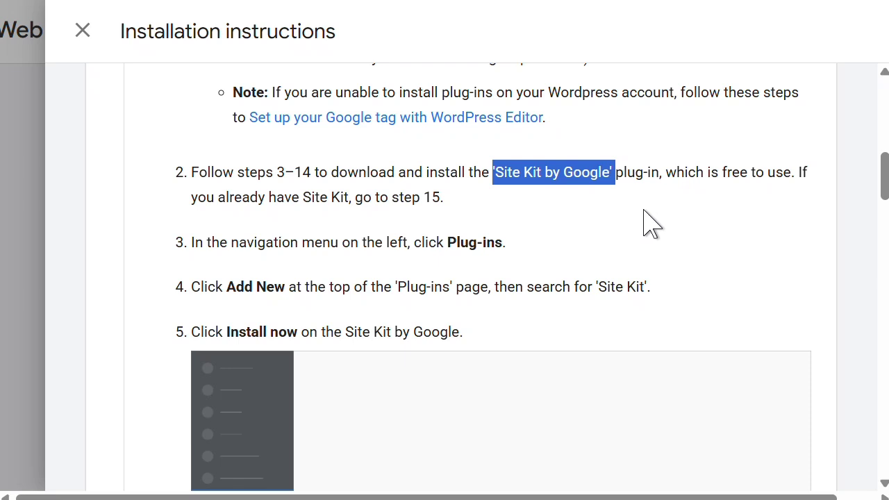
{"action": "scroll", "coordinate": [542, 327], "scroll_direction": "up", "scroll_amount": 2}
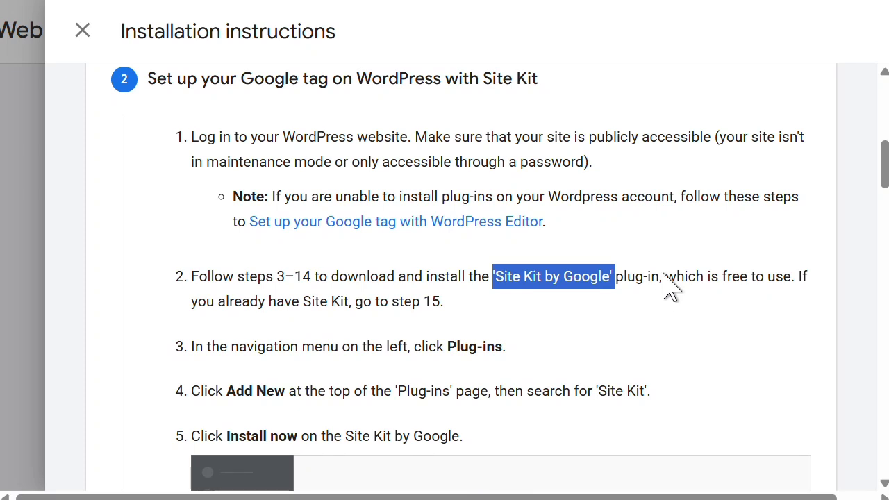
{"action": "scroll", "coordinate": [885, 177], "scroll_direction": "up", "scroll_amount": 1}
{"action": "left_click_drag", "start_coordinate": [885, 177], "coordinate": [878, 118]}
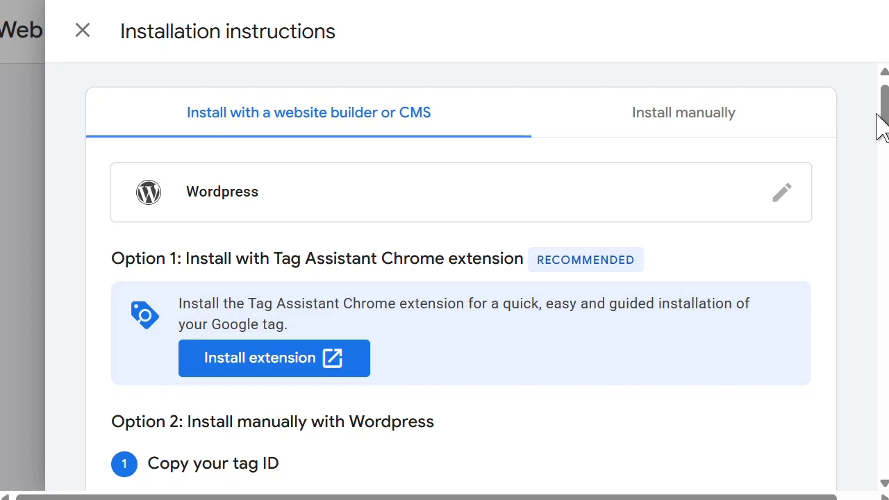
Step: Show the manual installation instructions and copy the entire Google tag code
{"action": "left_click", "coordinate": [660, 132]}
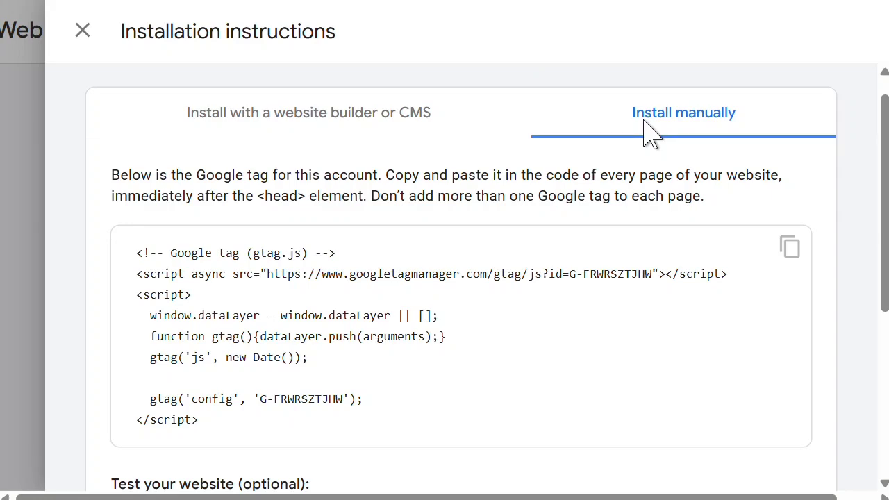
{"action": "left_click_drag", "start_coordinate": [137, 253], "coordinate": [284, 432]}
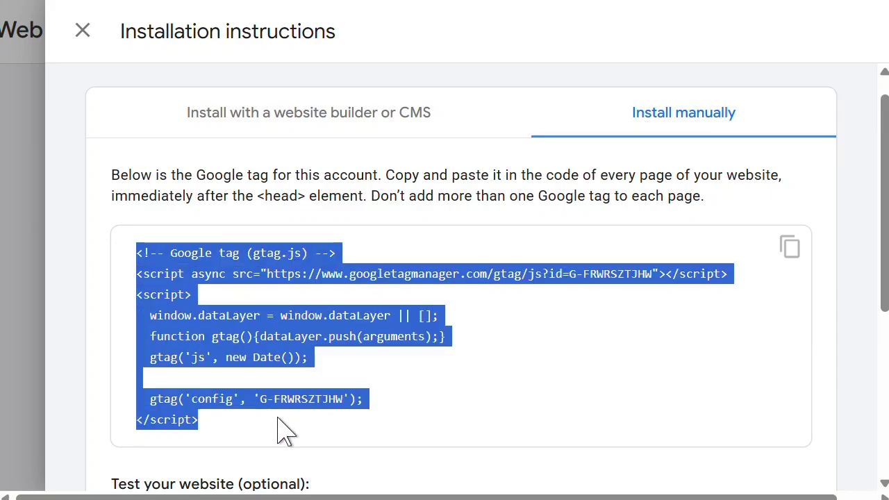
{"action": "right_click", "coordinate": [215, 338]}
{"action": "left_click", "coordinate": [293, 73]}
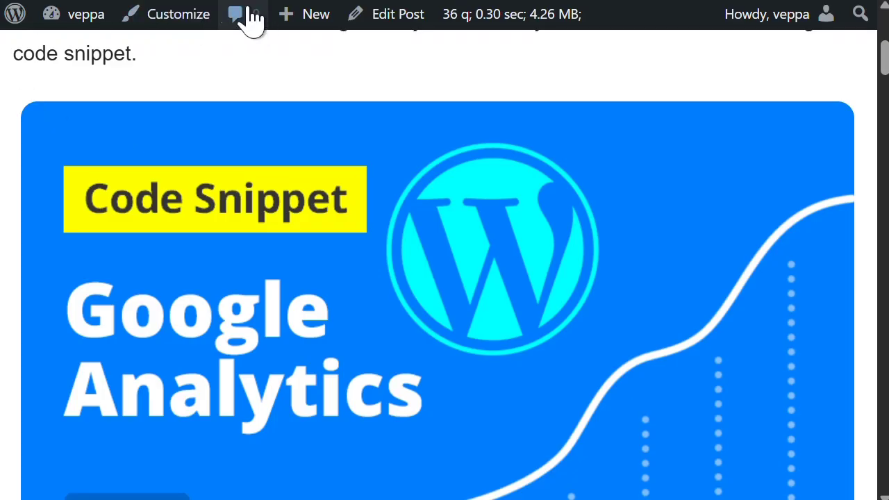
Step: Switch to the WordPress admin, open the snippets list, and clone the Example JavaScript snippet
{"action": "left_click", "coordinate": [84, 16]}
{"action": "mouse_move", "coordinate": [18, 371]}
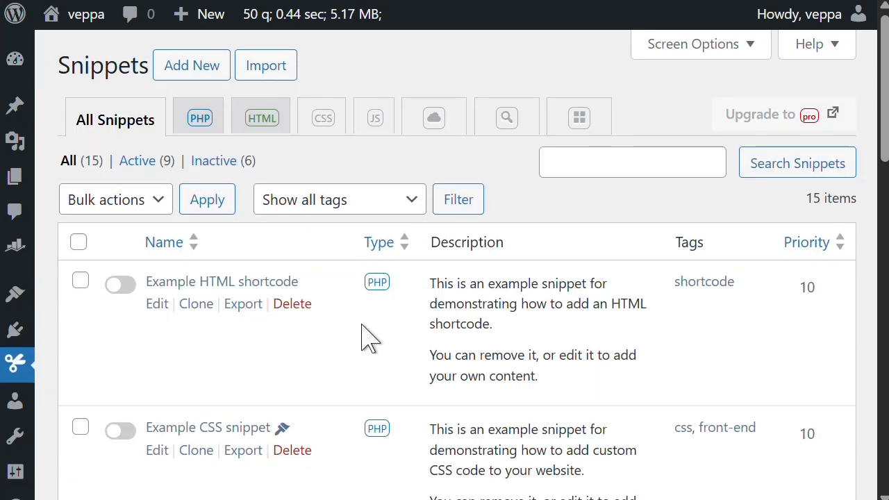
{"action": "scroll", "coordinate": [367, 337], "scroll_direction": "down", "scroll_amount": 5}
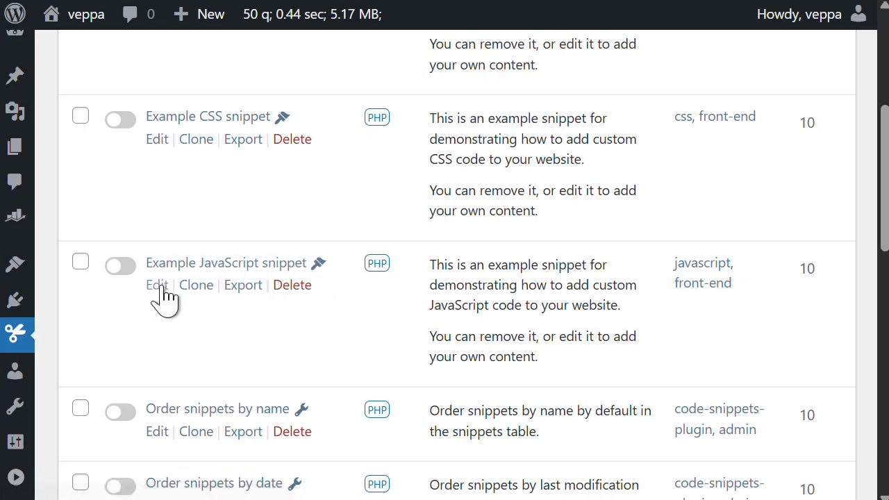
{"action": "left_click", "coordinate": [201, 287]}
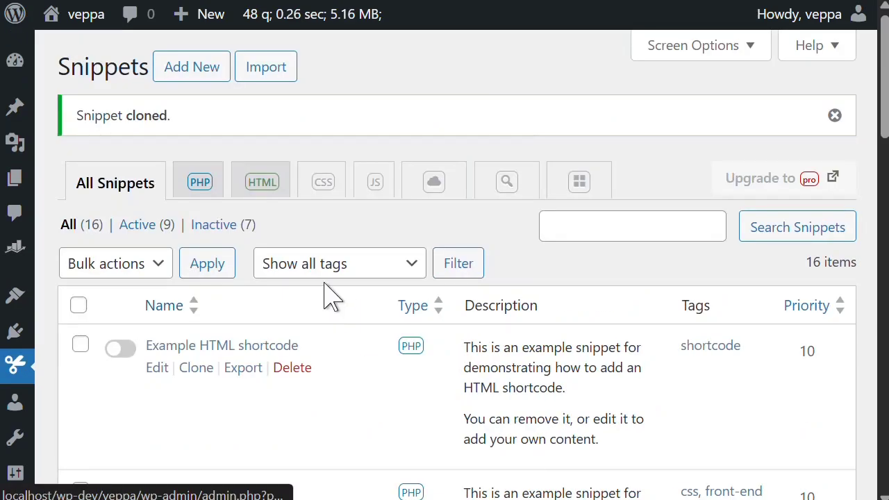
Step: Open the cloned JavaScript snippet for editing and rename it to Analytics
{"action": "scroll", "coordinate": [336, 369], "scroll_direction": "down", "scroll_amount": 7}
{"action": "scroll", "coordinate": [337, 370], "scroll_direction": "down", "scroll_amount": 10}
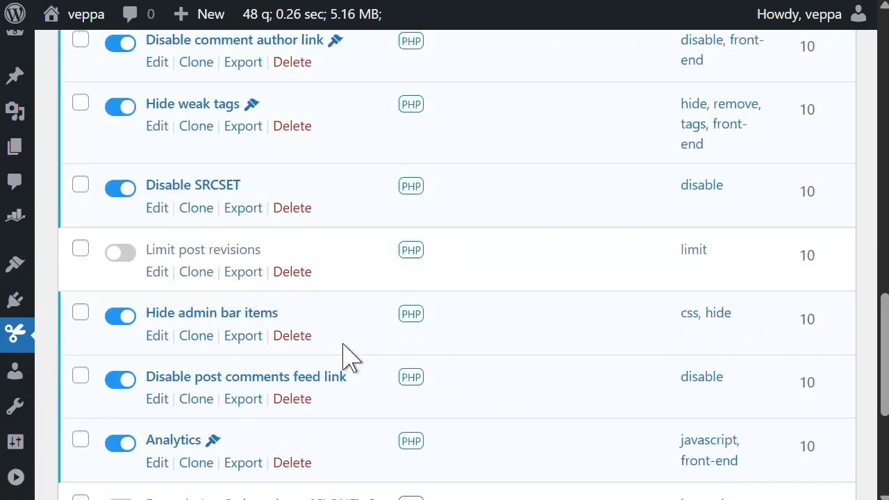
{"action": "left_click", "coordinate": [199, 207]}
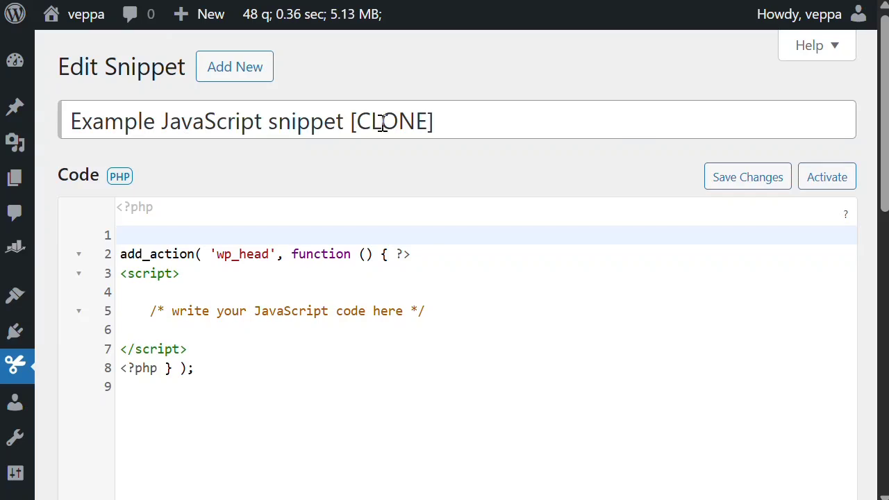
{"action": "left_click_drag", "start_coordinate": [464, 118], "coordinate": [65, 102]}
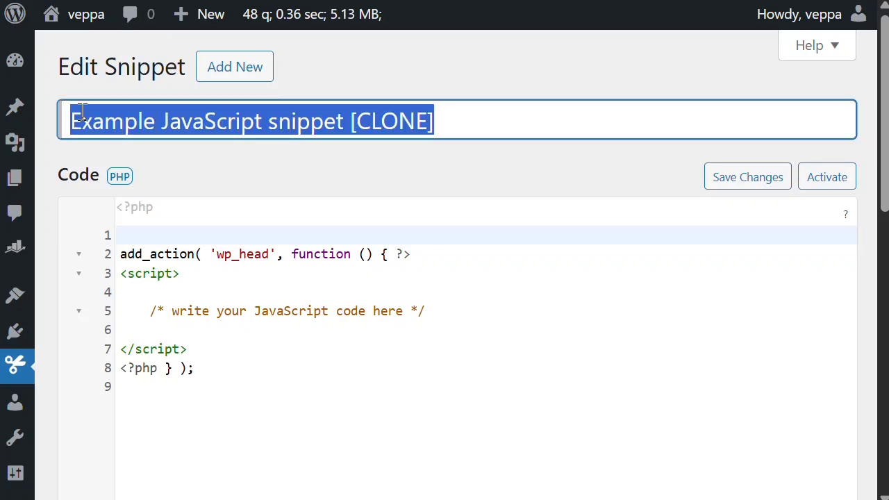
{"action": "type", "text": "Analytics"}
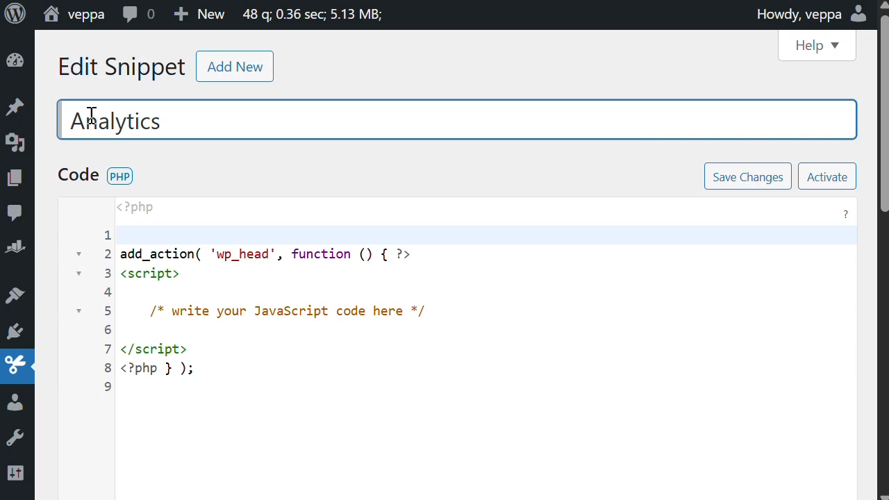
Step: Replace the placeholder script block inside the wp_head function with the copied Google tag code
{"action": "left_click", "coordinate": [197, 290]}
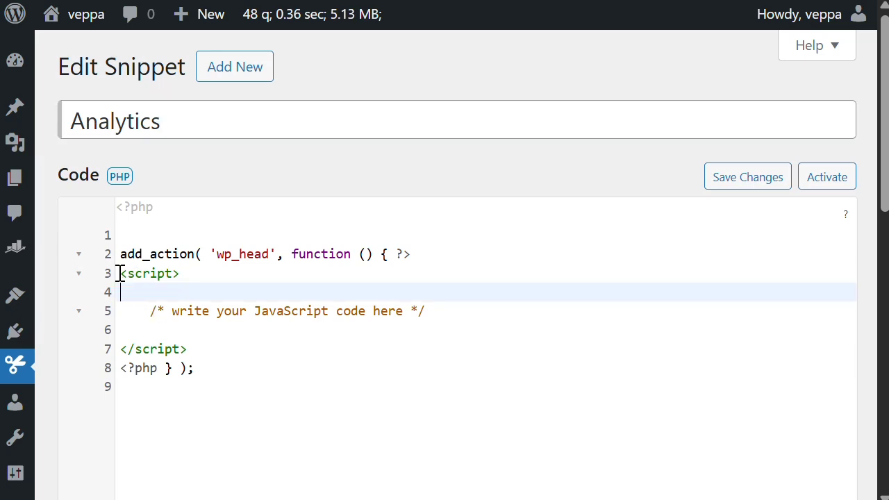
{"action": "left_click_drag", "start_coordinate": [118, 273], "coordinate": [186, 350]}
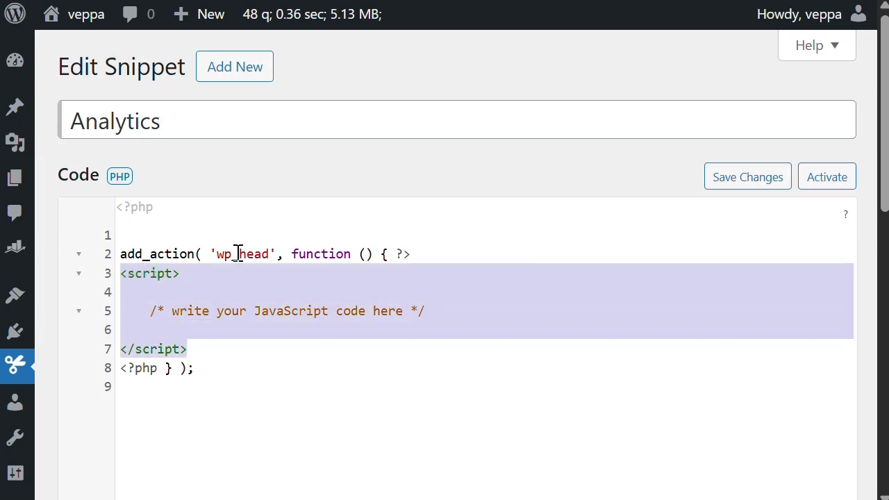
{"action": "key", "text": "BackSpace"}
{"action": "right_click", "coordinate": [143, 273]}
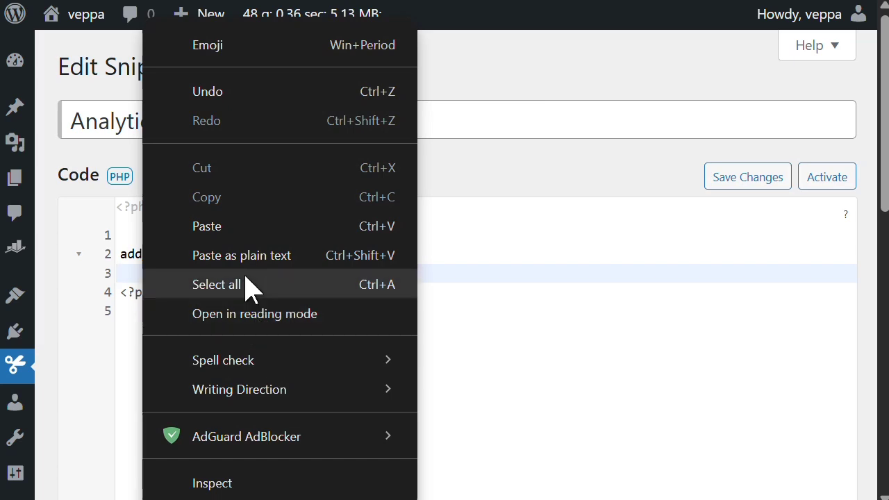
{"action": "key", "text": "Escape"}
{"action": "key", "text": "ctrl+v"}
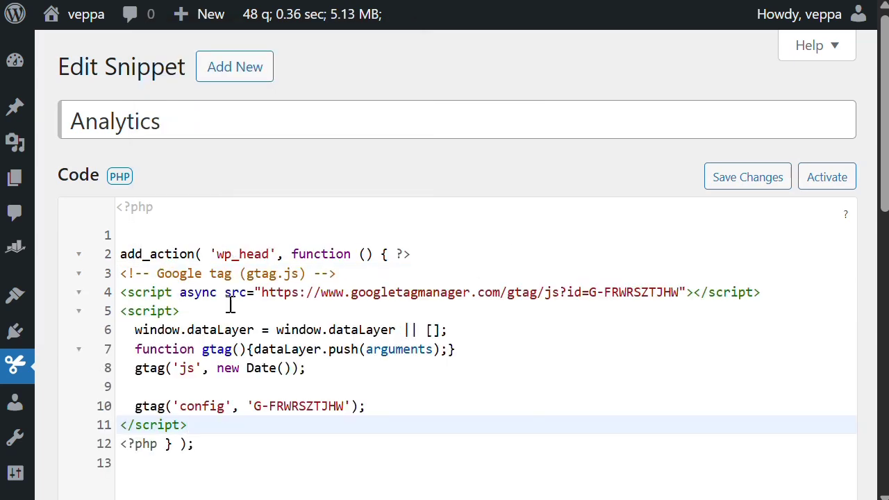
{"action": "left_click_drag", "start_coordinate": [123, 292], "coordinate": [282, 429]}
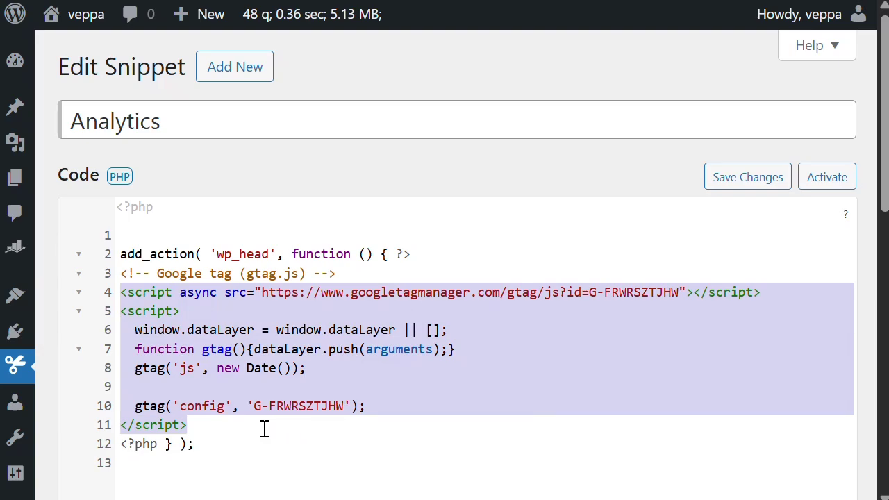
Step: Compare the pasted Google tag script with Google's installation instructions and check the required placement relative to the <head> element
{"action": "left_click", "coordinate": [226, 415]}
{"action": "left_click_drag", "start_coordinate": [188, 425], "coordinate": [120, 273]}
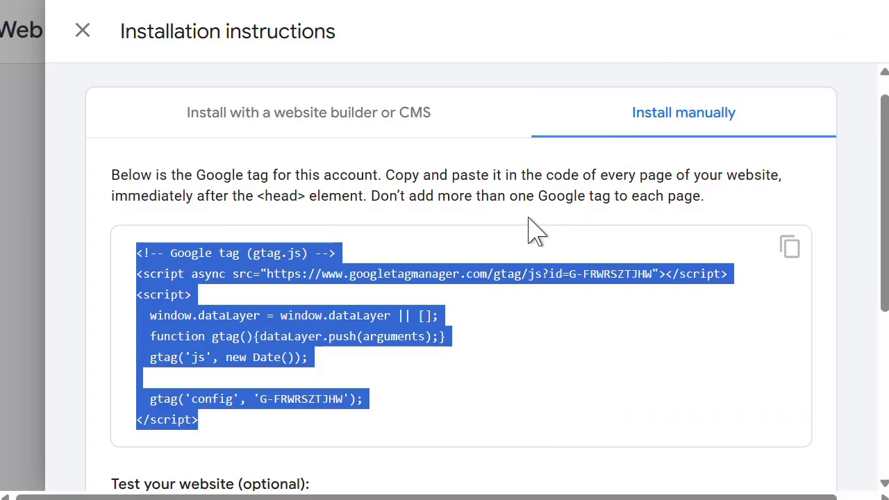
{"action": "left_click", "coordinate": [277, 209]}
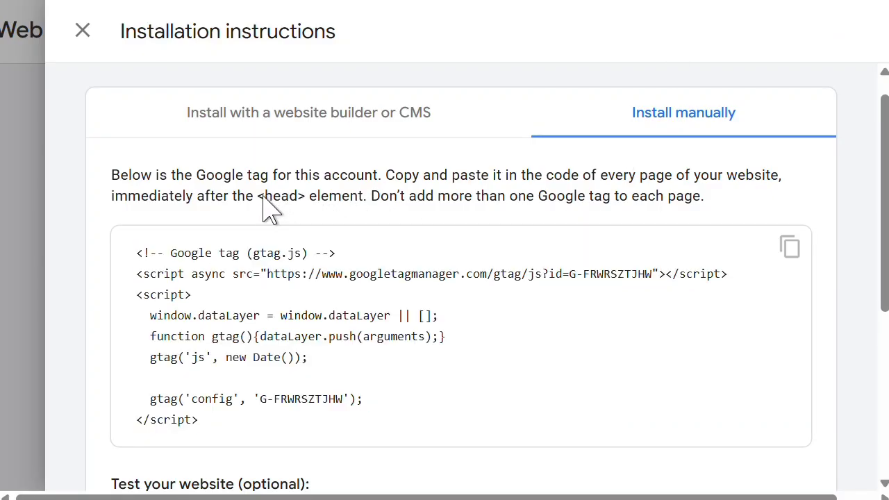
{"action": "left_click_drag", "start_coordinate": [260, 197], "coordinate": [305, 201]}
{"action": "left_click", "coordinate": [310, 211]}
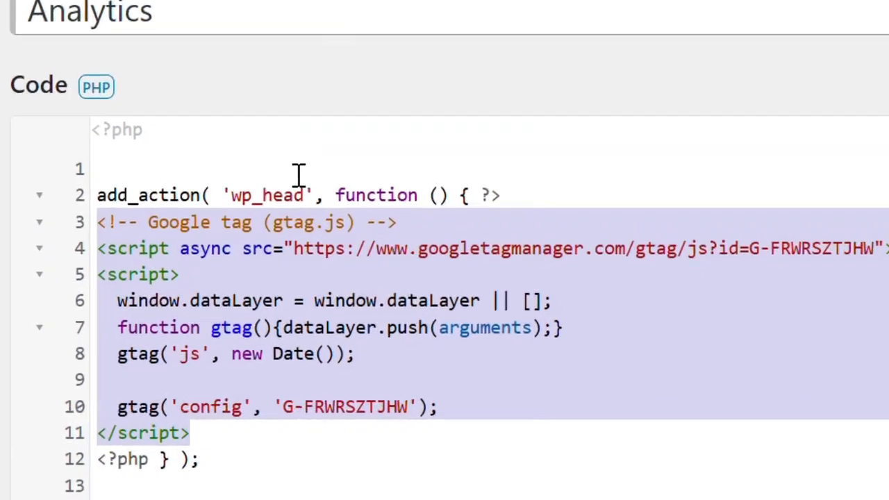
Step: Change the hook in the Analytics snippet's add_action call to wp_footer
{"action": "left_click", "coordinate": [260, 218]}
{"action": "left_click_drag", "start_coordinate": [296, 120], "coordinate": [349, 119]}
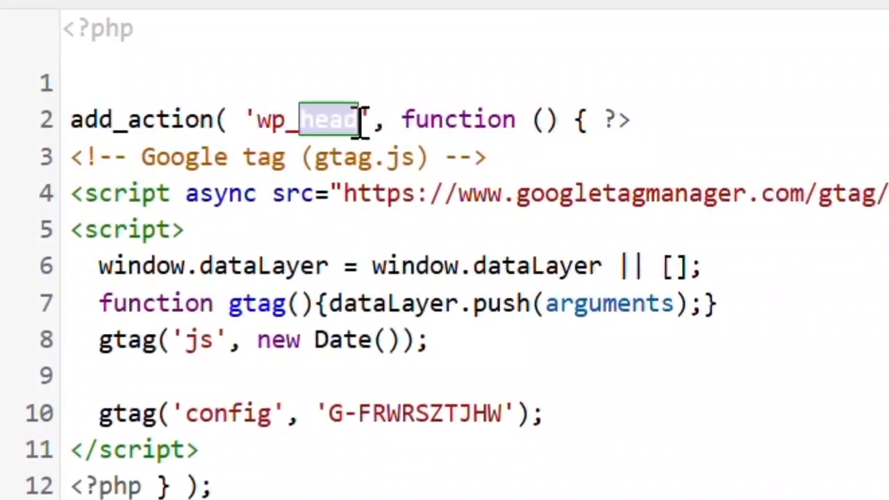
{"action": "type", "text": "foot"}
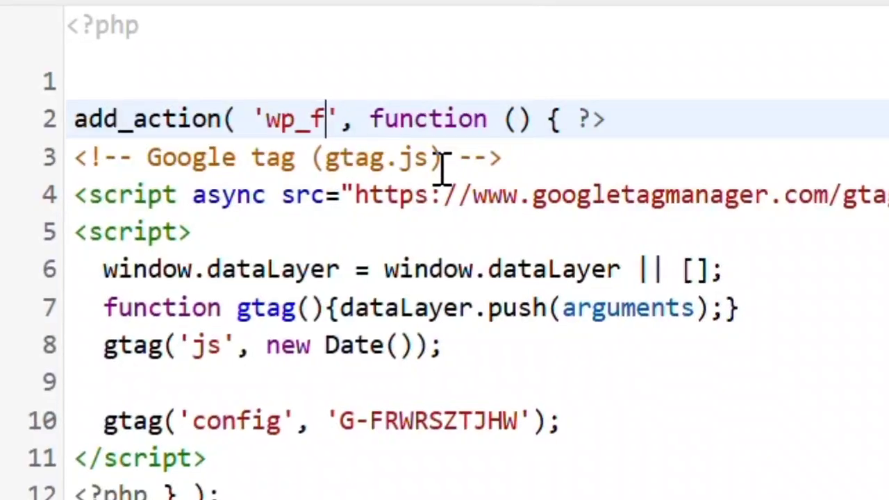
{"action": "type", "text": "er"}
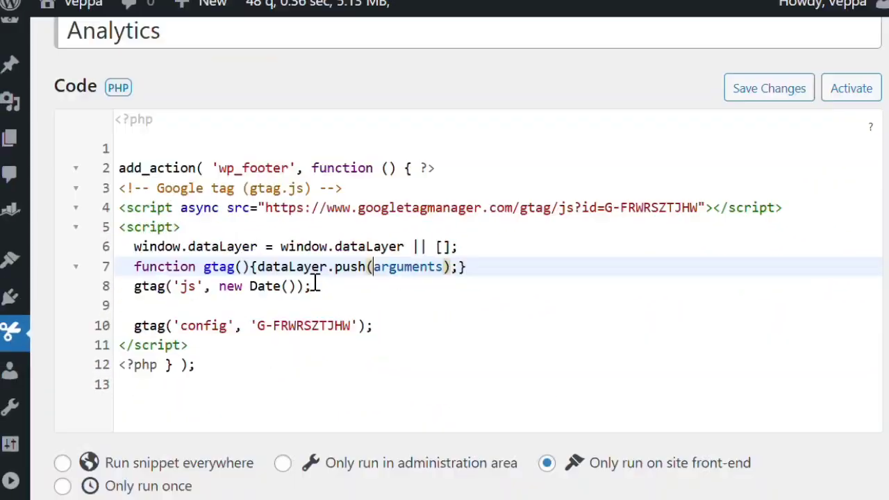
Step: Review the snippet's run location and delete the example text from its description
{"action": "scroll", "coordinate": [500, 347], "scroll_direction": "down", "scroll_amount": 3}
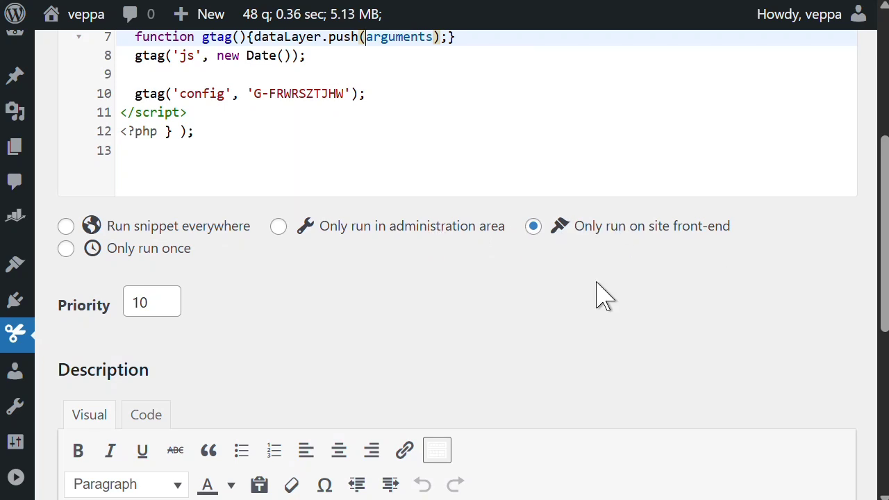
{"action": "scroll", "coordinate": [486, 295], "scroll_direction": "up", "scroll_amount": 5}
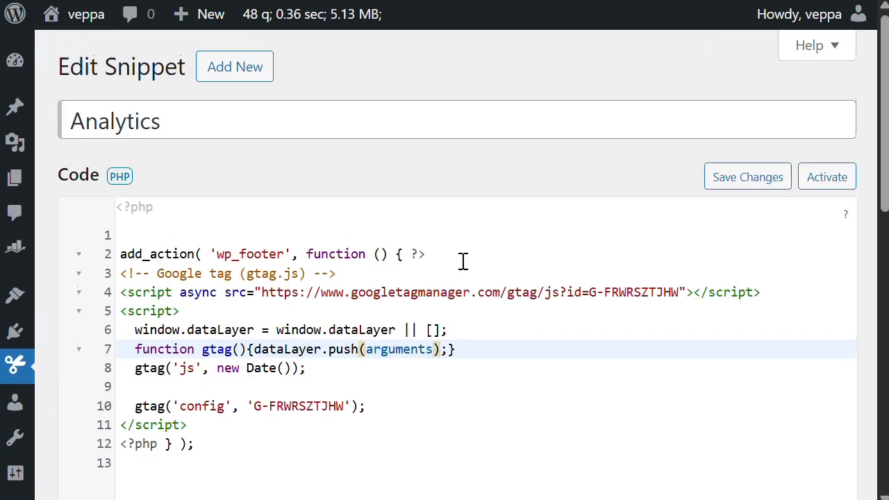
{"action": "scroll", "coordinate": [438, 328], "scroll_direction": "down", "scroll_amount": 10}
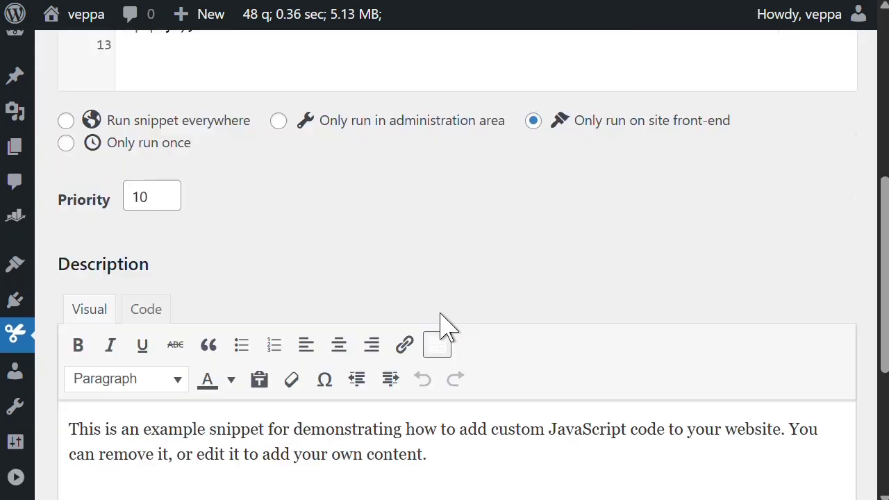
{"action": "triple_click", "coordinate": [236, 166]}
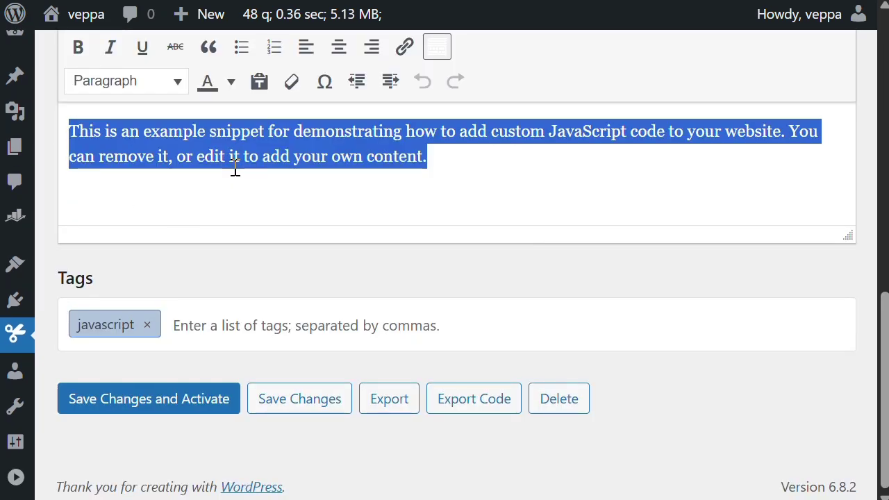
{"action": "key", "text": "BackSpace"}
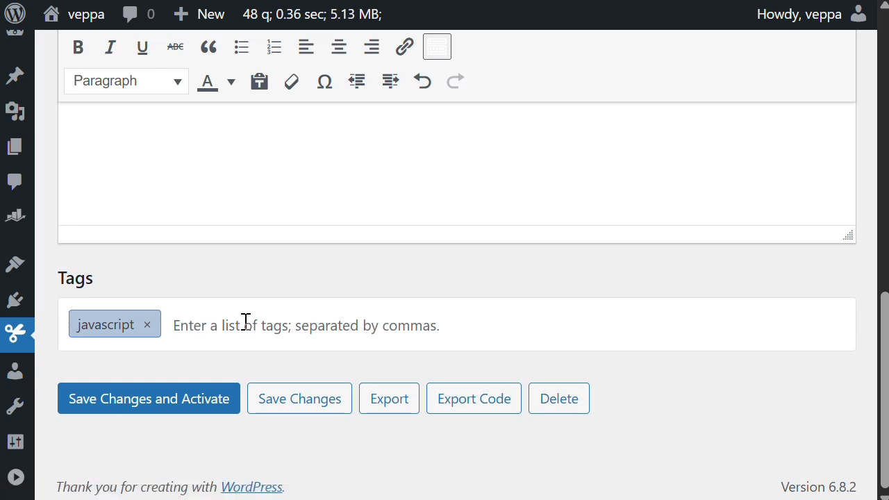
Step: Add the tag analytics to the snippet, then save the changes and activate it
{"action": "type", "text": "analytics"}
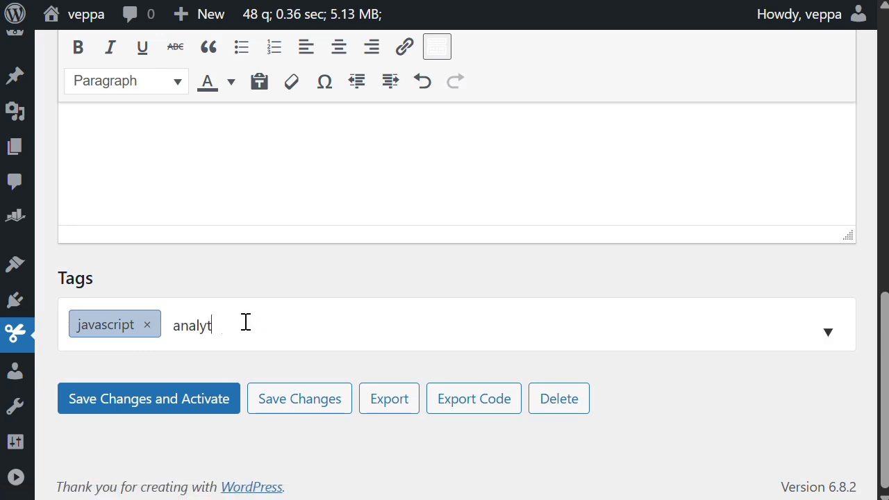
{"action": "key", "text": "Return"}
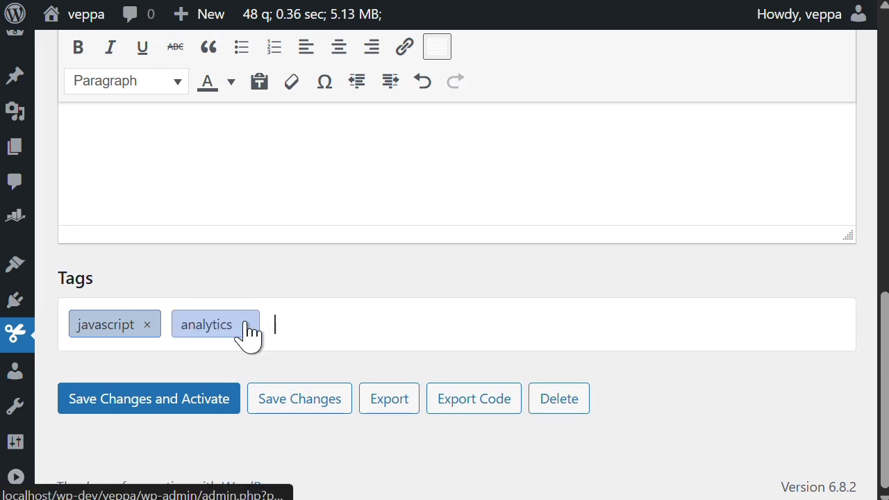
{"action": "left_click", "coordinate": [166, 402]}
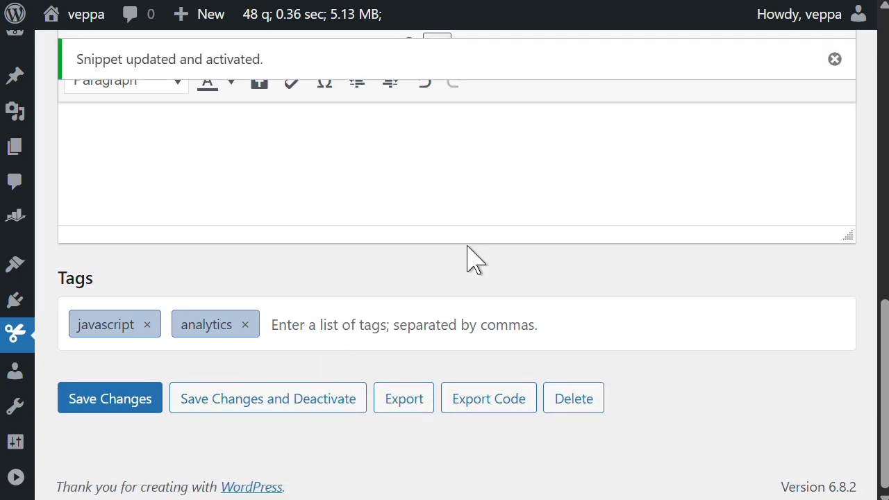
Step: Review the activated snippet's code and check the measurement ID in the gtag.js script URL
{"action": "scroll", "coordinate": [466, 255], "scroll_direction": "up", "scroll_amount": 8}
{"action": "scroll", "coordinate": [467, 259], "scroll_direction": "up", "scroll_amount": 3}
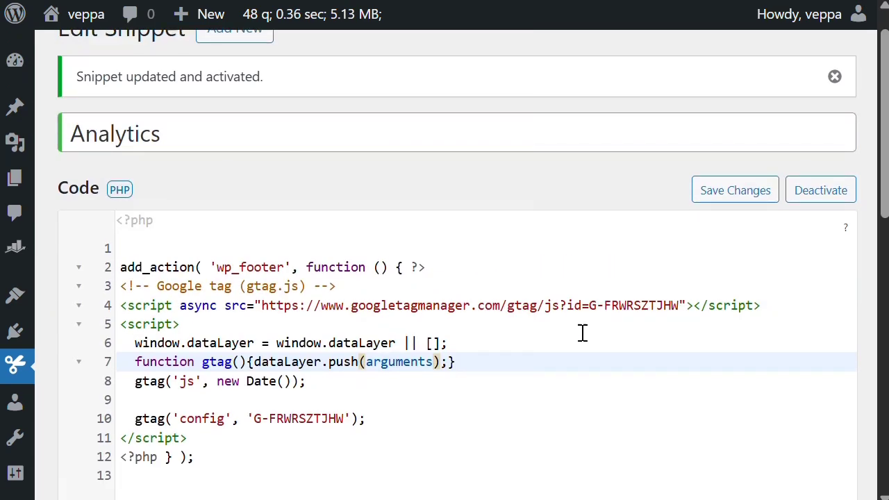
{"action": "left_click", "coordinate": [589, 305]}
{"action": "left_click_drag", "start_coordinate": [590, 305], "coordinate": [672, 308]}
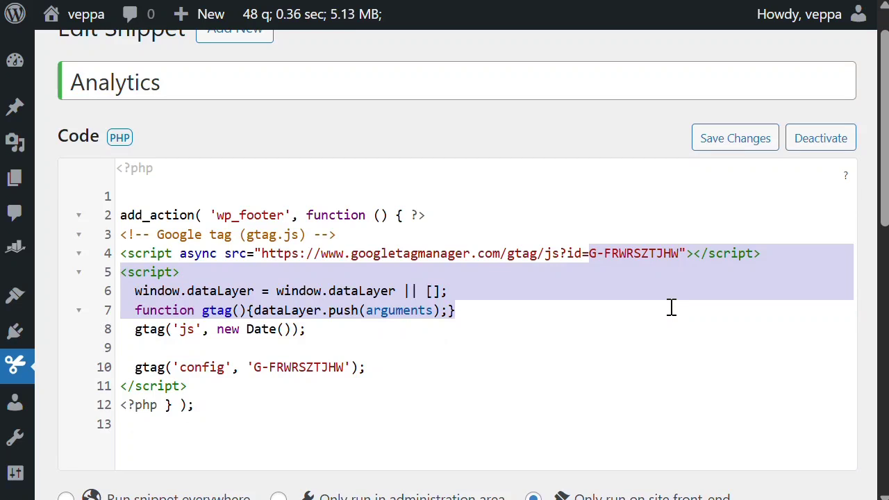
{"action": "left_click", "coordinate": [672, 307]}
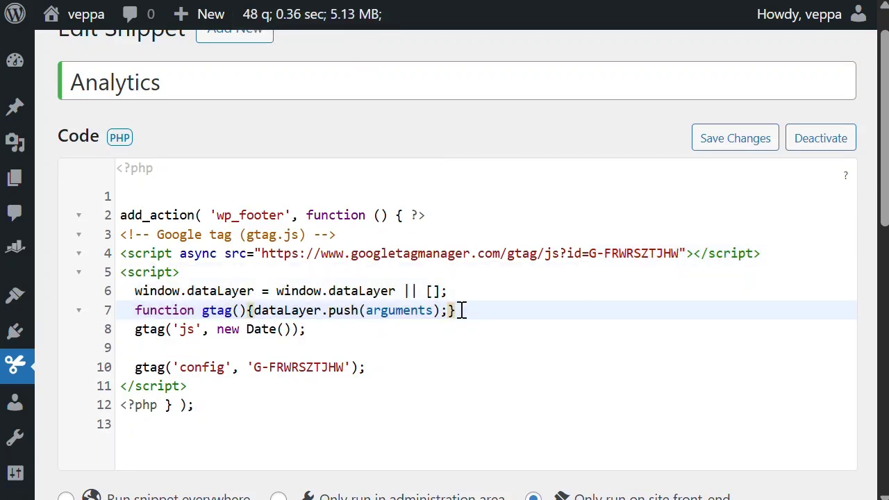
{"action": "scroll", "coordinate": [392, 130], "scroll_direction": "up", "scroll_amount": 1}
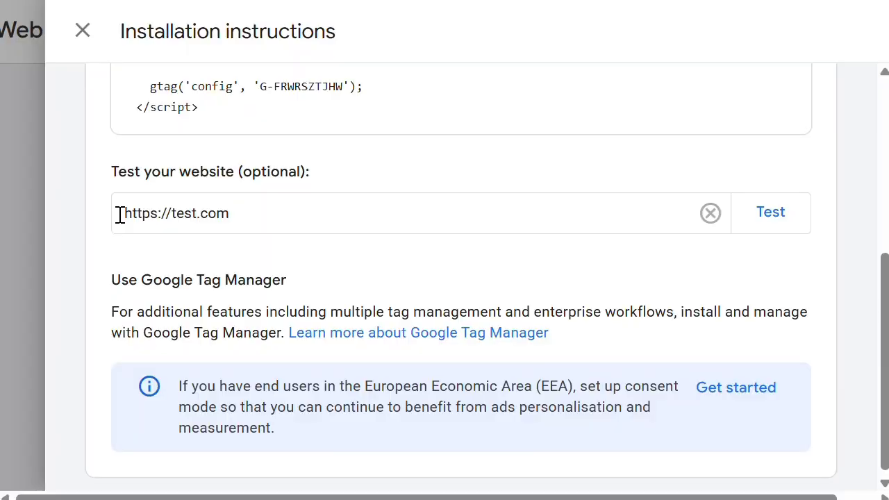
{"action": "left_click", "coordinate": [116, 214]}
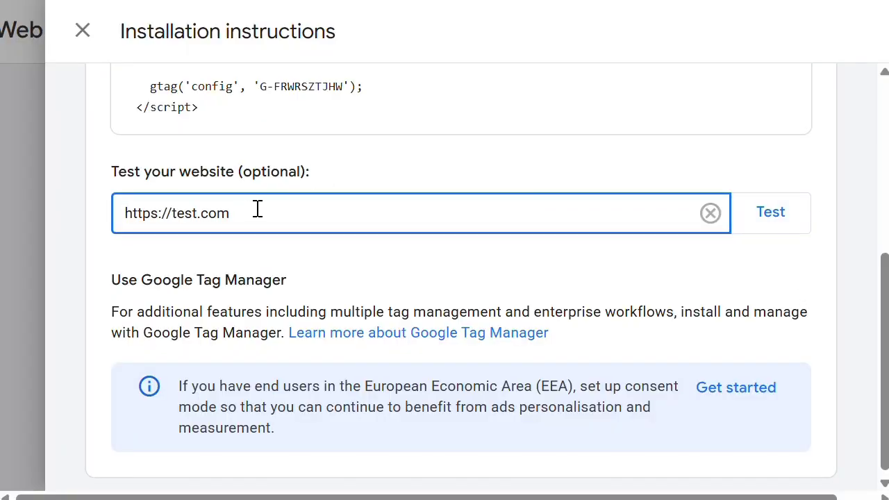
{"action": "scroll", "coordinate": [486, 329], "scroll_direction": "up", "scroll_amount": 1}
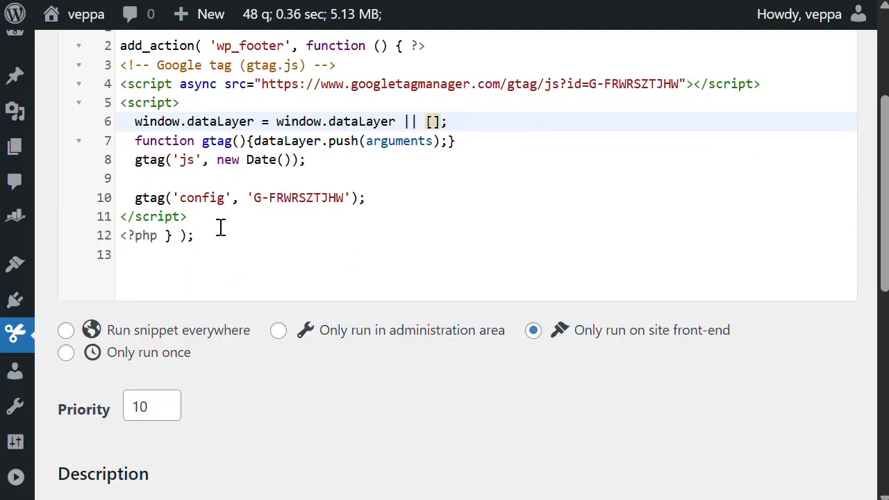
Step: Switch back to the WordPress snippet editor and examine the async script line that loads gtag.js
{"action": "scroll", "coordinate": [201, 211], "scroll_direction": "up", "scroll_amount": 1}
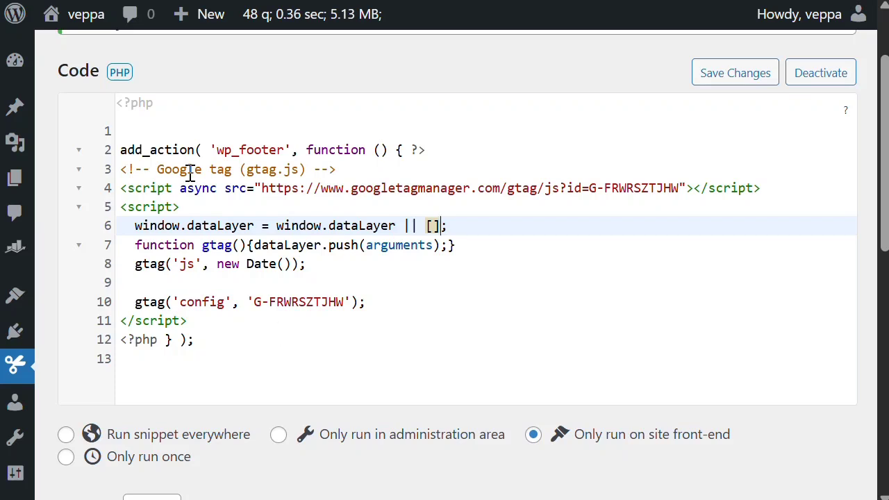
{"action": "left_click_drag", "start_coordinate": [121, 188], "coordinate": [212, 188]}
{"action": "left_click", "coordinate": [254, 189]}
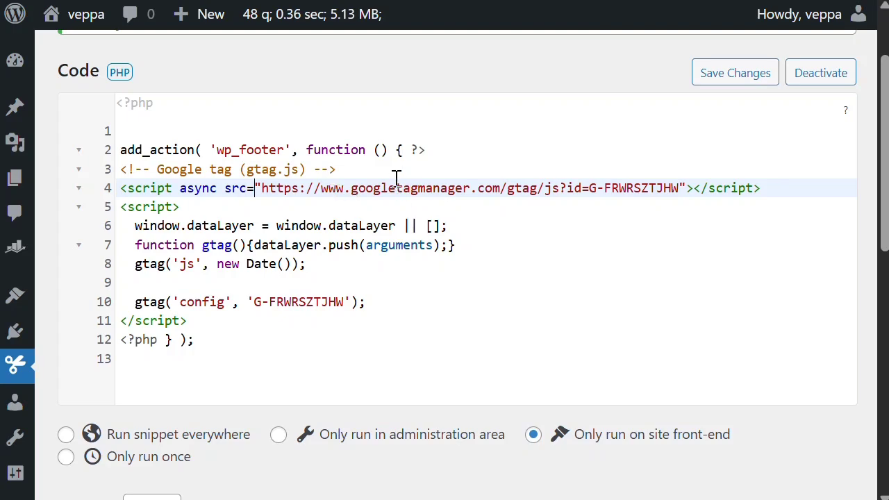
Step: Open the site's front end in a new tab and open the latest post "Add Google Analytics using code snippet"
{"action": "right_click", "coordinate": [70, 28]}
{"action": "left_click", "coordinate": [136, 43]}
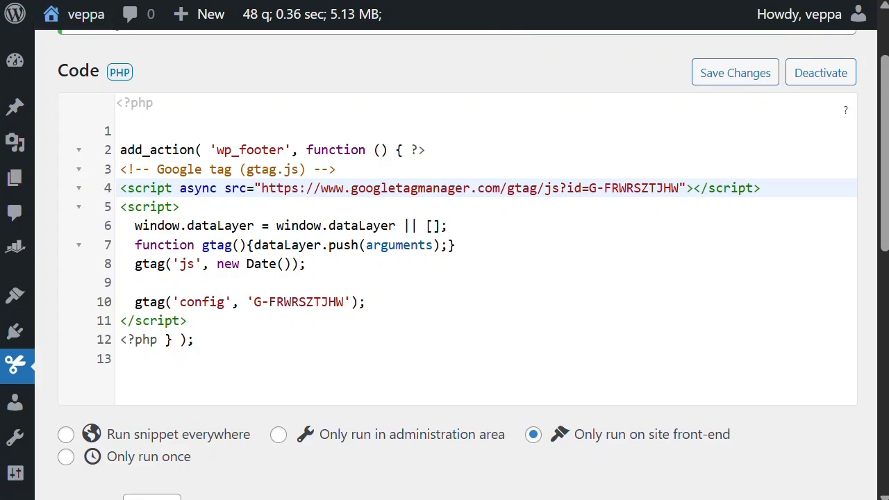
{"action": "left_click", "coordinate": [479, 0]}
{"action": "left_click_drag", "start_coordinate": [882, 60], "coordinate": [883, 382]}
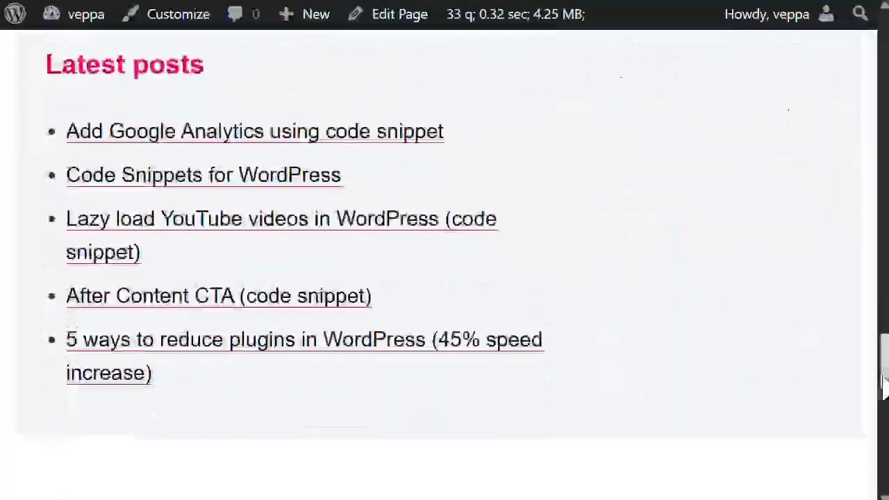
{"action": "left_click", "coordinate": [246, 147]}
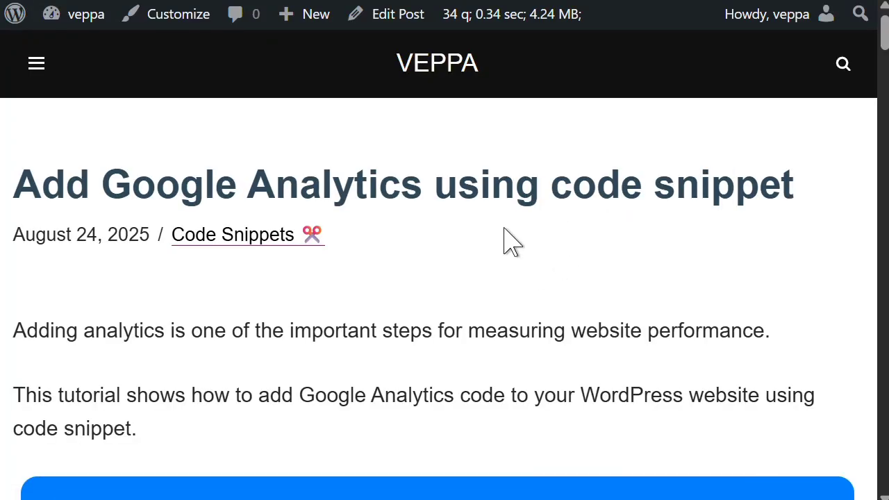
Step: Examine the post's default (not optimized) Google Analytics code, including its async script line
{"action": "scroll", "coordinate": [507, 238], "scroll_direction": "down", "scroll_amount": 3}
{"action": "scroll", "coordinate": [508, 239], "scroll_direction": "up", "scroll_amount": 3}
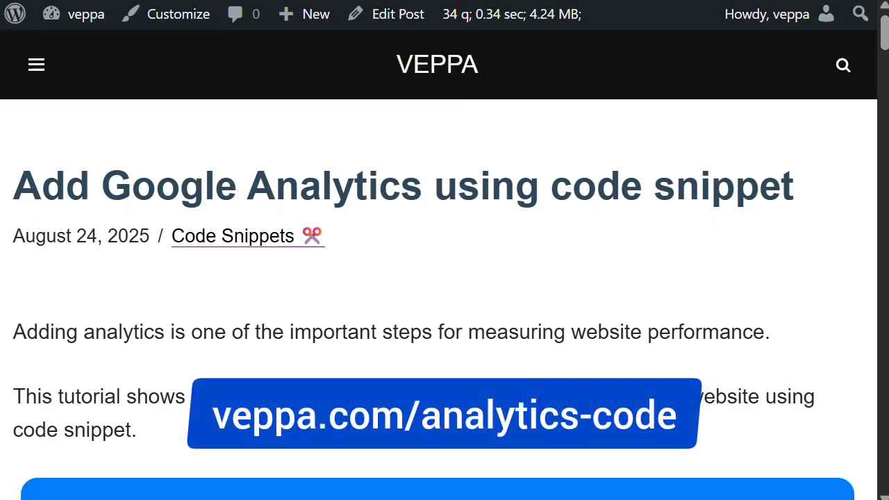
{"action": "scroll", "coordinate": [542, 326], "scroll_direction": "down", "scroll_amount": 5}
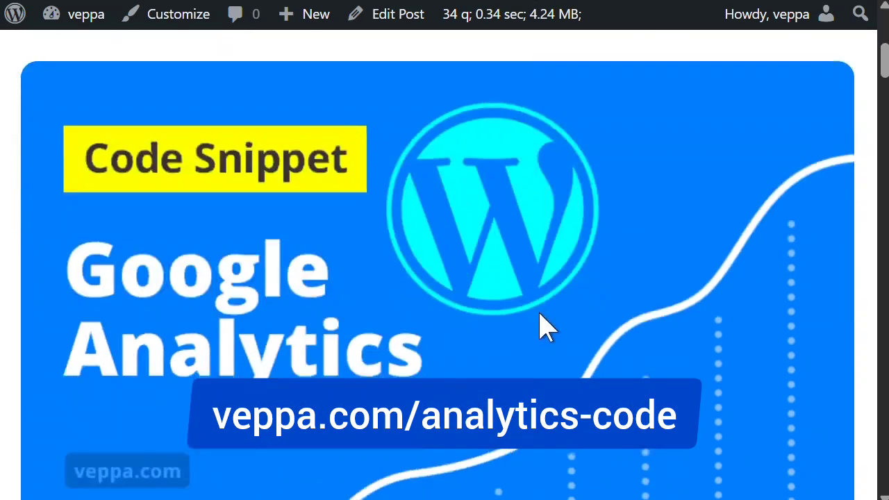
{"action": "scroll", "coordinate": [541, 326], "scroll_direction": "down", "scroll_amount": 10}
{"action": "scroll", "coordinate": [545, 323], "scroll_direction": "up", "scroll_amount": 3}
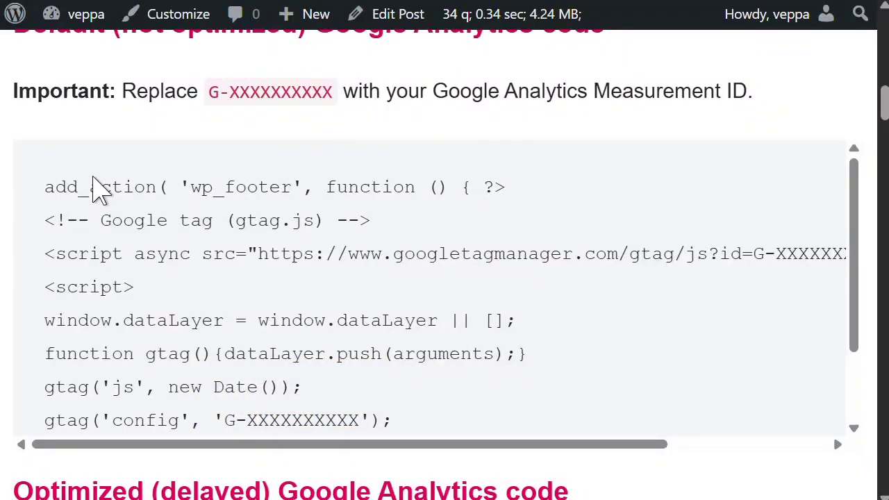
{"action": "left_click_drag", "start_coordinate": [45, 194], "coordinate": [484, 401]}
{"action": "left_click", "coordinate": [489, 408]}
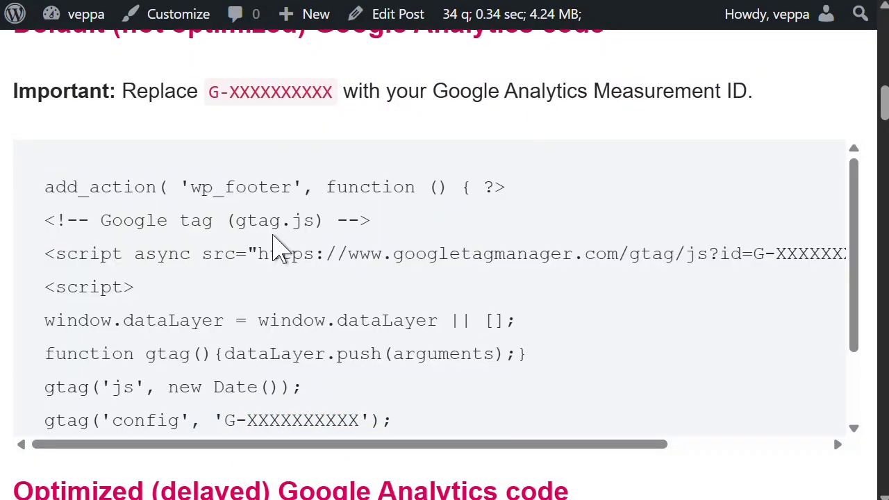
{"action": "left_click_drag", "start_coordinate": [47, 252], "coordinate": [185, 254]}
{"action": "left_click", "coordinate": [312, 298]}
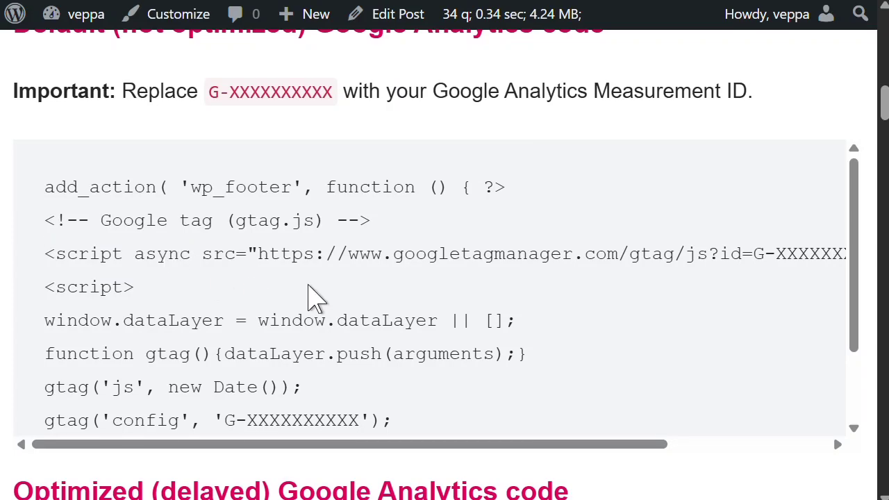
Step: Examine the optimized (delayed) Google Analytics code, including its setTimeout wrapper and closing lines
{"action": "scroll", "coordinate": [317, 298], "scroll_direction": "down", "scroll_amount": 3}
{"action": "scroll", "coordinate": [397, 397], "scroll_direction": "down", "scroll_amount": 8}
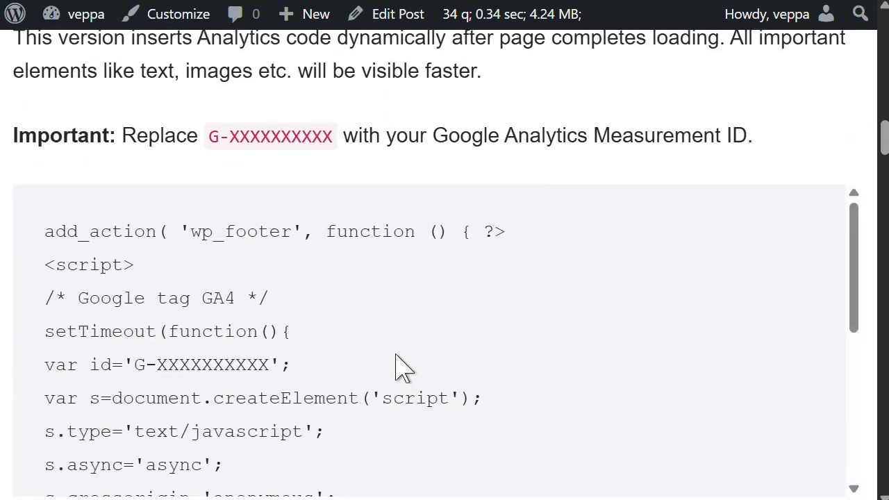
{"action": "scroll", "coordinate": [413, 345], "scroll_direction": "up", "scroll_amount": 3}
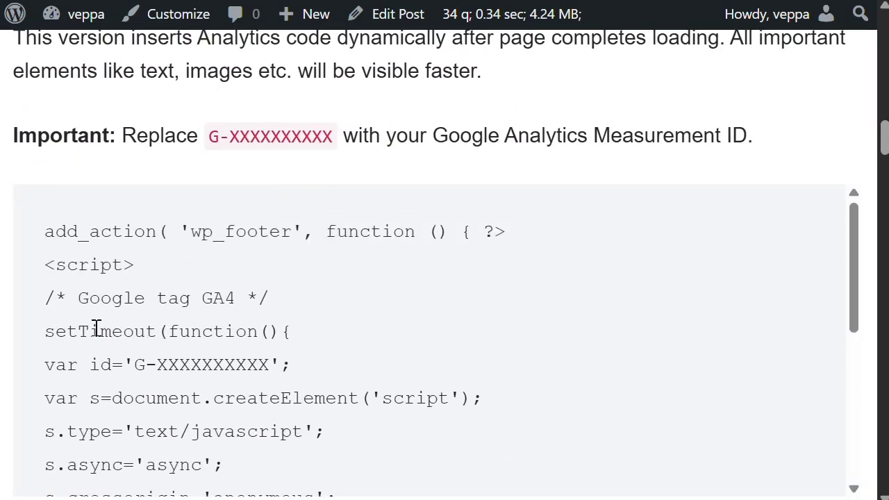
{"action": "left_click_drag", "start_coordinate": [47, 332], "coordinate": [252, 337]}
{"action": "left_click", "coordinate": [278, 333]}
{"action": "left_click_drag", "start_coordinate": [854, 242], "coordinate": [867, 385]}
{"action": "scroll", "coordinate": [274, 378], "scroll_direction": "down", "scroll_amount": 1}
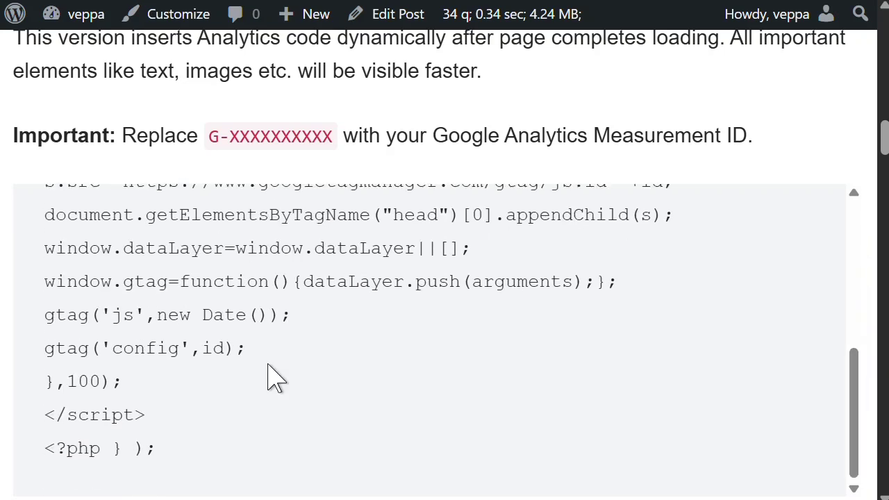
Step: Check the timeout value at the end of the optimized (delayed) Google Analytics code and copy the entire code block
{"action": "double_click", "coordinate": [68, 386]}
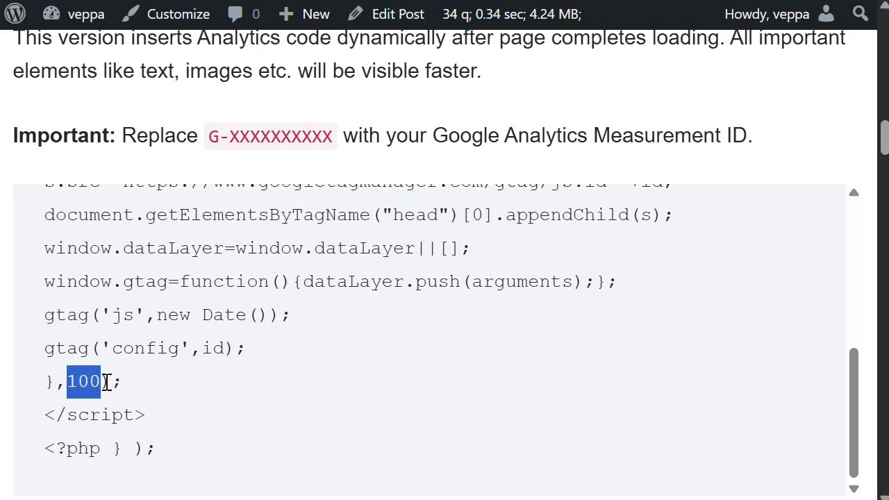
{"action": "left_click", "coordinate": [106, 381]}
{"action": "left_click_drag", "start_coordinate": [198, 460], "coordinate": [43, 230]}
{"action": "key", "text": "ctrl+c"}
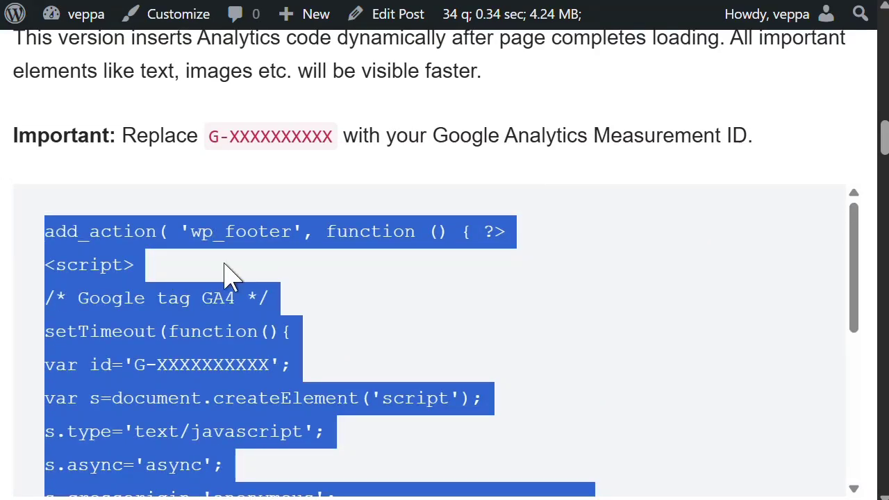
Step: Replace the entire code of the WordPress footer snippet with the copied optimized (delayed) Google Analytics code
{"action": "right_click", "coordinate": [108, 261]}
{"action": "left_click", "coordinate": [195, 4]}
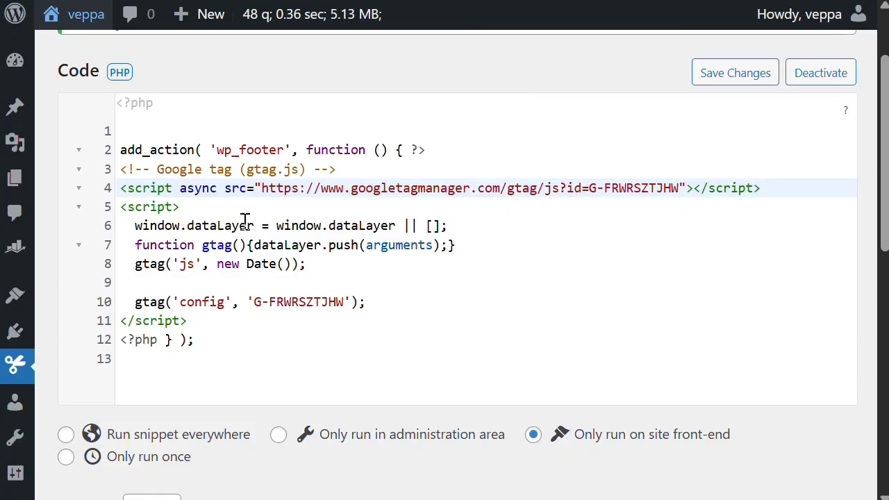
{"action": "left_click", "coordinate": [197, 217]}
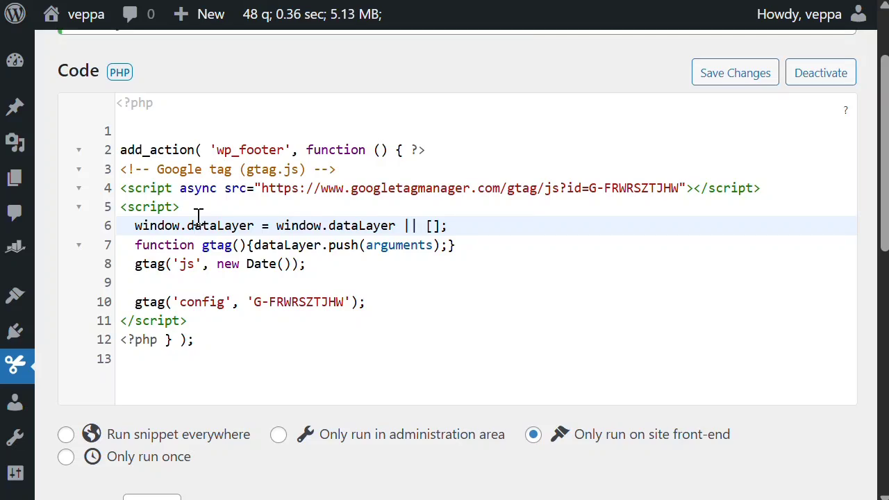
{"action": "key", "text": "ctrl+a"}
{"action": "key", "text": "BackSpace"}
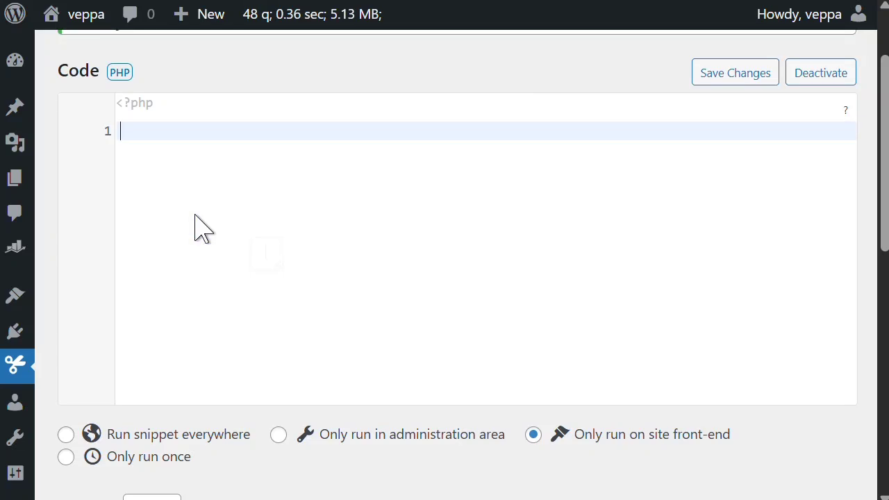
{"action": "right_click", "coordinate": [195, 215]}
{"action": "left_click", "coordinate": [243, 226]}
{"action": "left_click", "coordinate": [427, 245]}
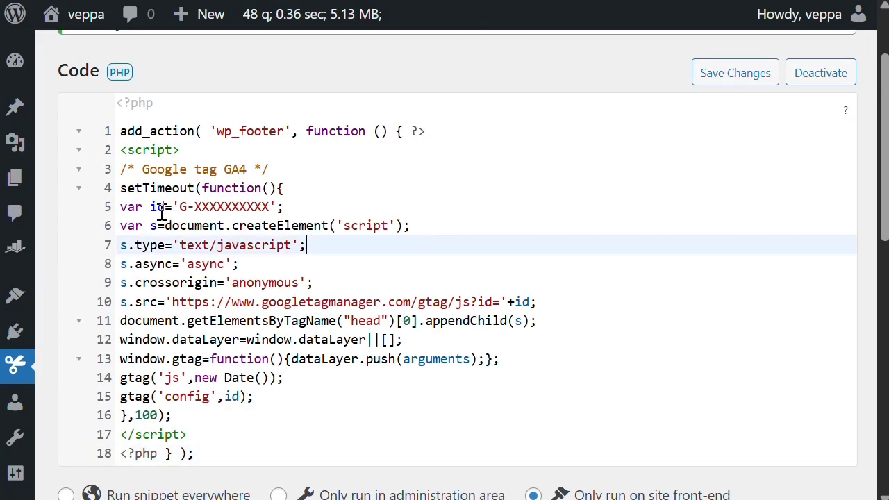
Step: Switch to Google Analytics, open the test.com web stream's details and copy its Measurement ID for the snippet's id placeholder
{"action": "left_click_drag", "start_coordinate": [180, 206], "coordinate": [265, 207]}
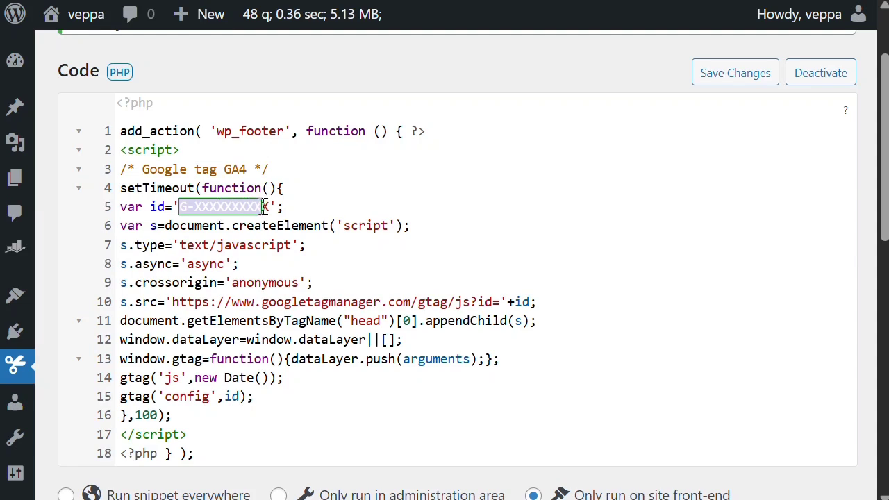
{"action": "left_click", "coordinate": [323, 206]}
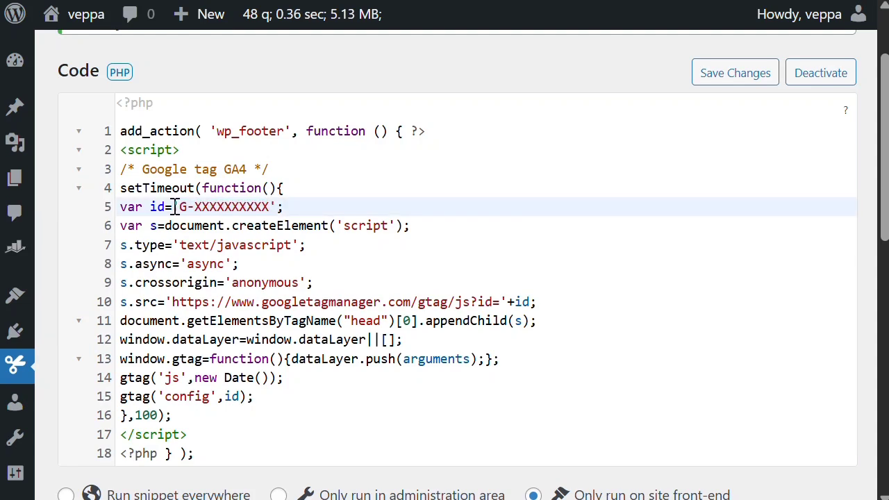
{"action": "left_click_drag", "start_coordinate": [180, 206], "coordinate": [267, 206]}
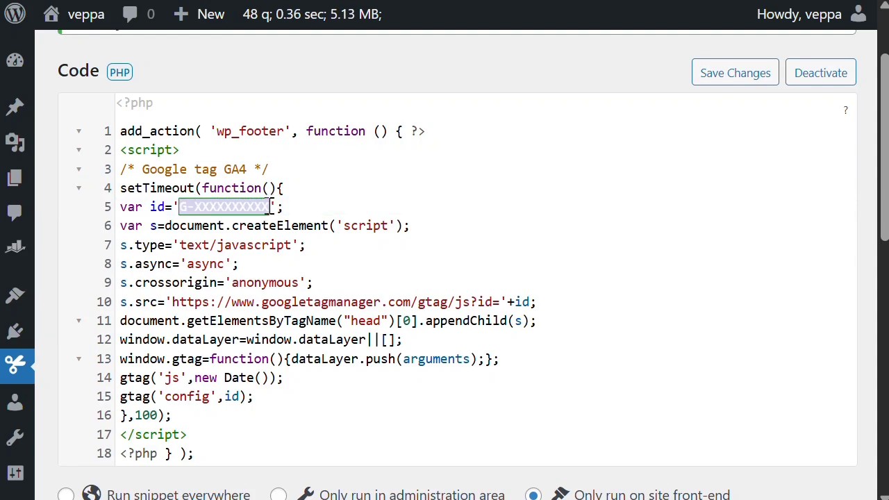
{"action": "left_click", "coordinate": [324, 206]}
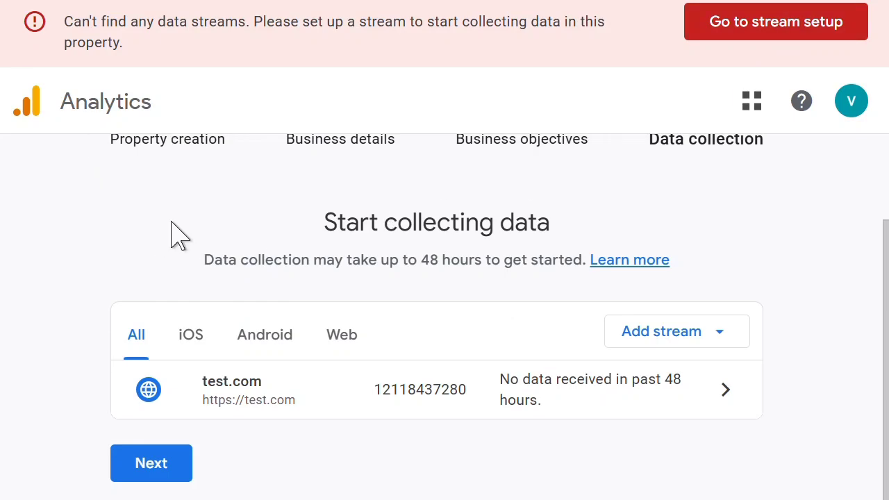
{"action": "left_click", "coordinate": [321, 408]}
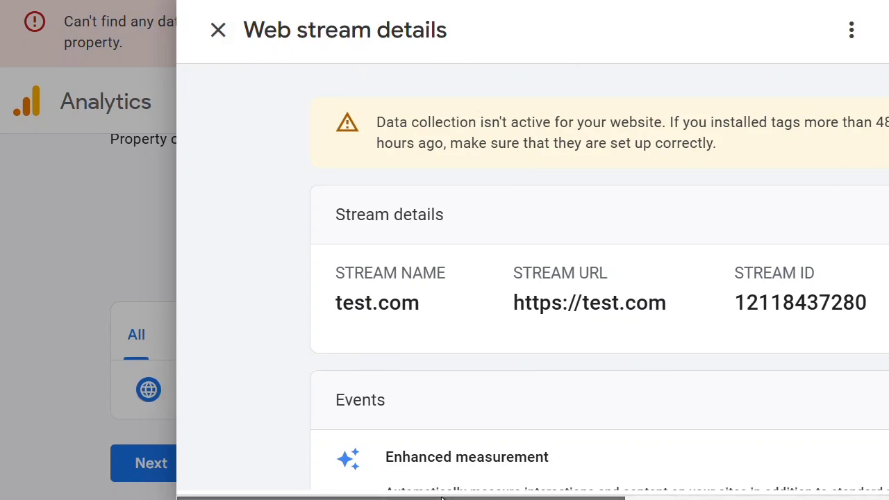
{"action": "left_click_drag", "start_coordinate": [444, 497], "coordinate": [690, 497]}
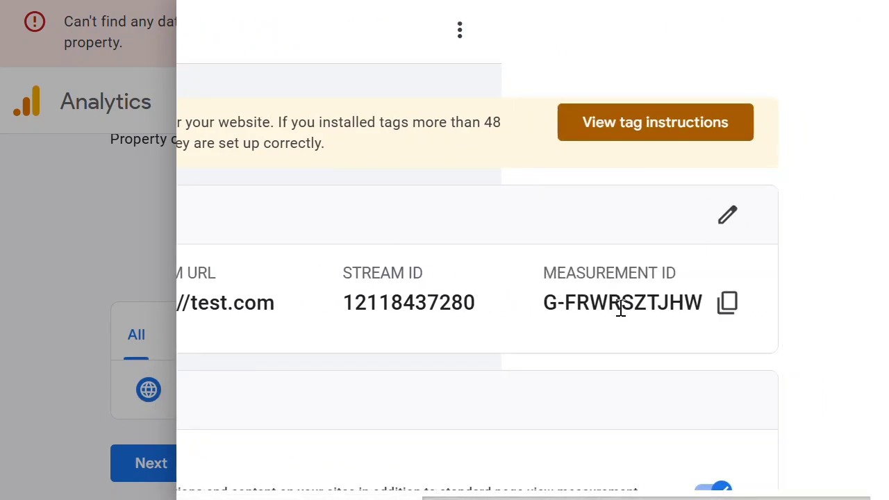
{"action": "left_click", "coordinate": [734, 318]}
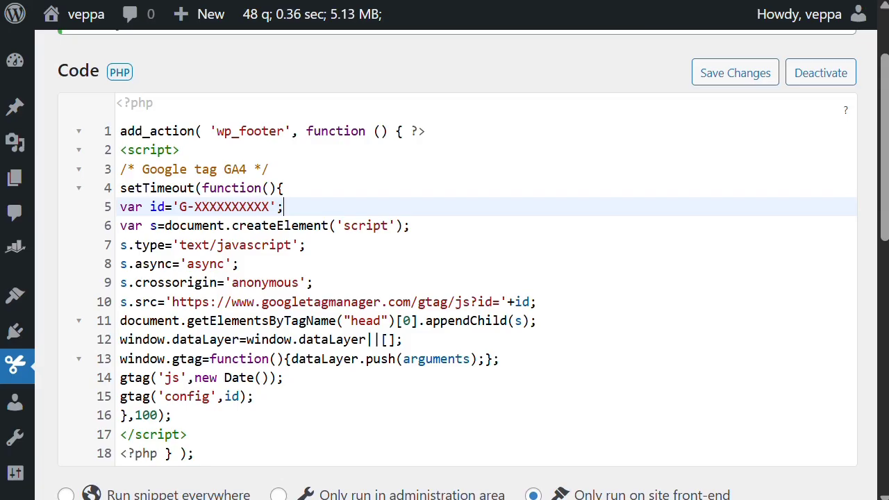
Step: Replace the G-XXXXXXXXXX placeholder in the WordPress snippet's id variable with the copied Measurement ID
{"action": "left_click_drag", "start_coordinate": [179, 206], "coordinate": [271, 206]}
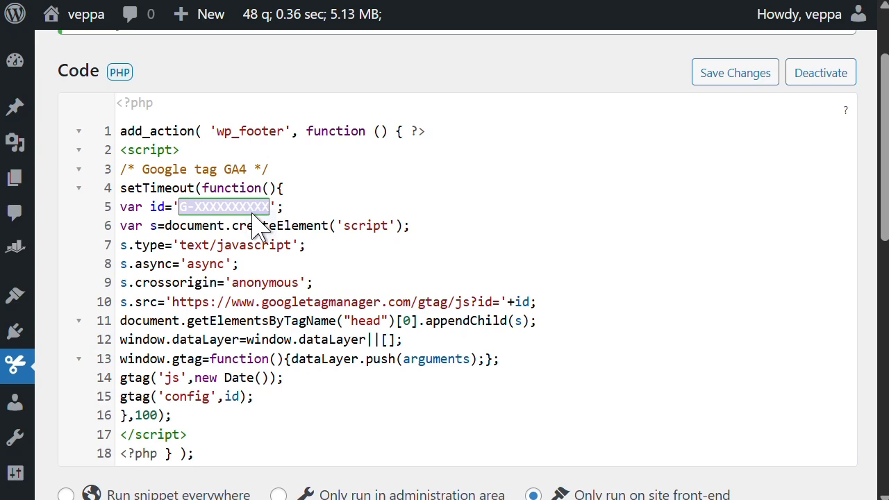
{"action": "right_click", "coordinate": [258, 226]}
{"action": "left_click", "coordinate": [340, 91]}
{"action": "left_click", "coordinate": [451, 228]}
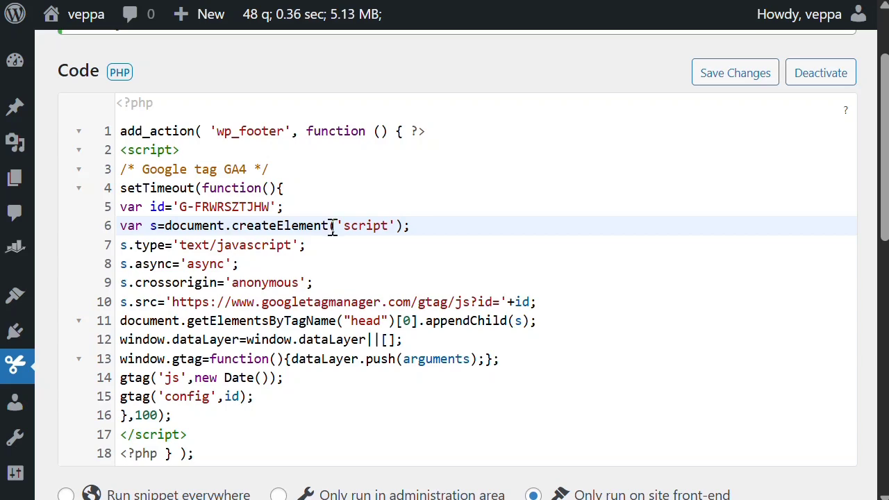
{"action": "left_click_drag", "start_coordinate": [180, 208], "coordinate": [272, 207]}
{"action": "left_click", "coordinate": [238, 214]}
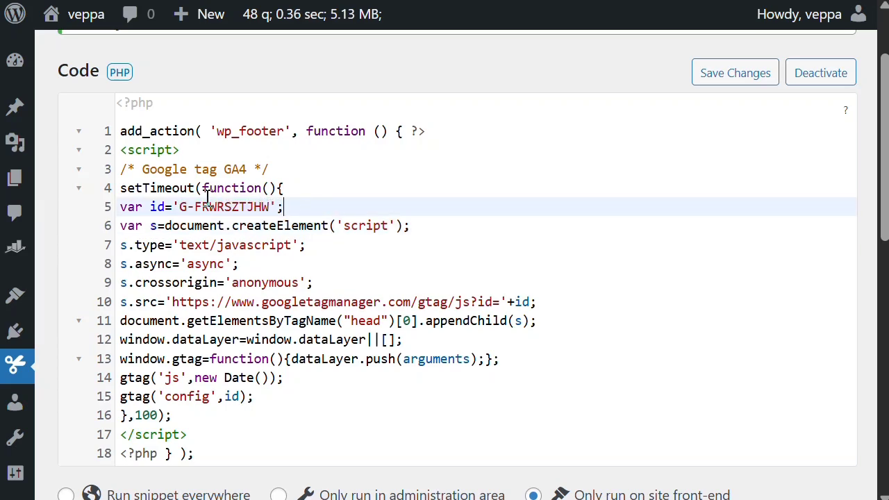
Step: Save the changes to the Google Analytics code snippet
{"action": "scroll", "coordinate": [243, 399], "scroll_direction": "down", "scroll_amount": 3}
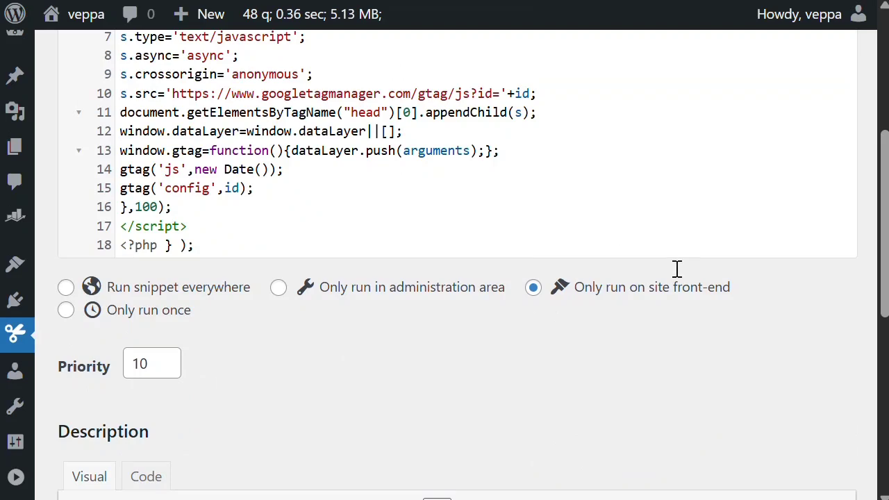
{"action": "scroll", "coordinate": [208, 341], "scroll_direction": "down", "scroll_amount": 7}
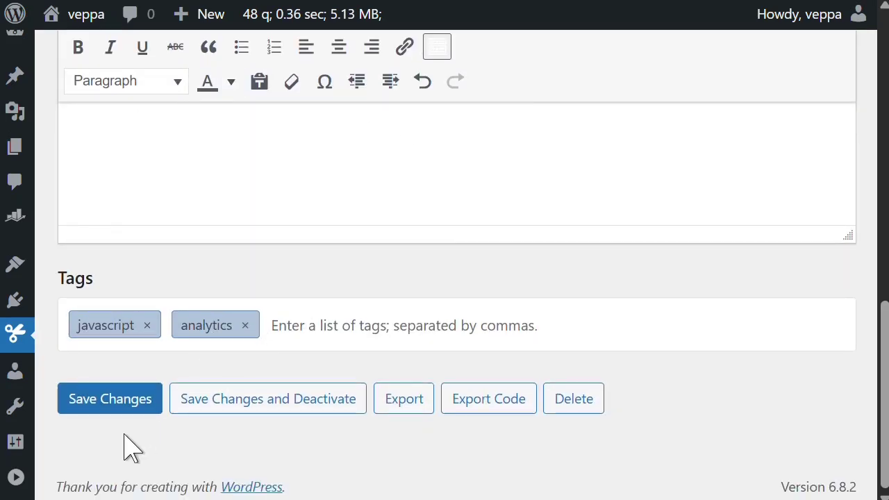
{"action": "left_click", "coordinate": [146, 402]}
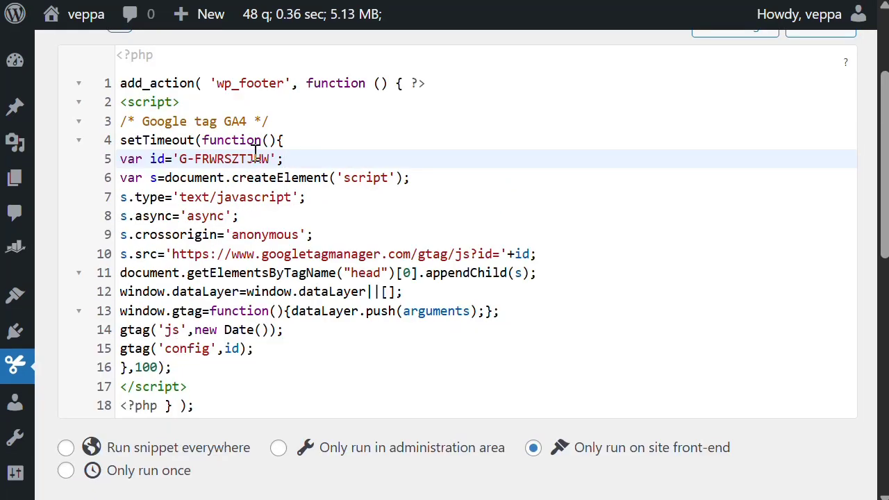
{"action": "scroll", "coordinate": [257, 347], "scroll_direction": "down", "scroll_amount": 3}
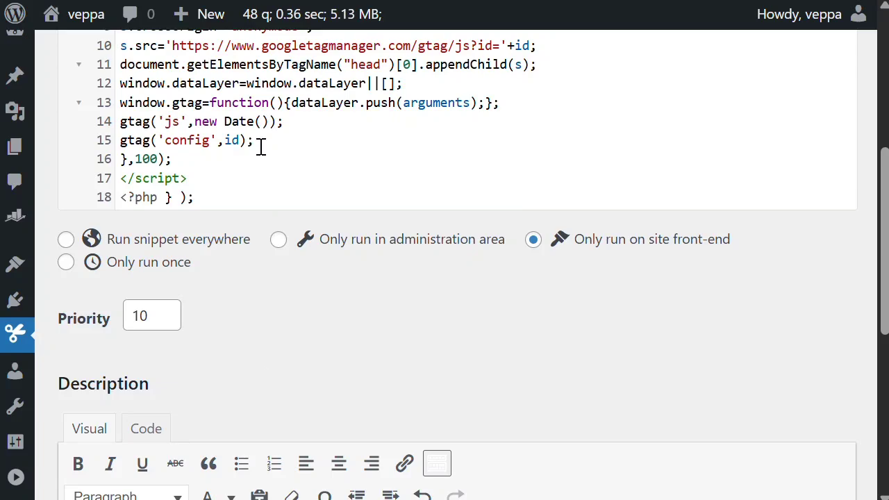
{"action": "scroll", "coordinate": [260, 147], "scroll_direction": "down", "scroll_amount": 6}
{"action": "left_click", "coordinate": [127, 410]}
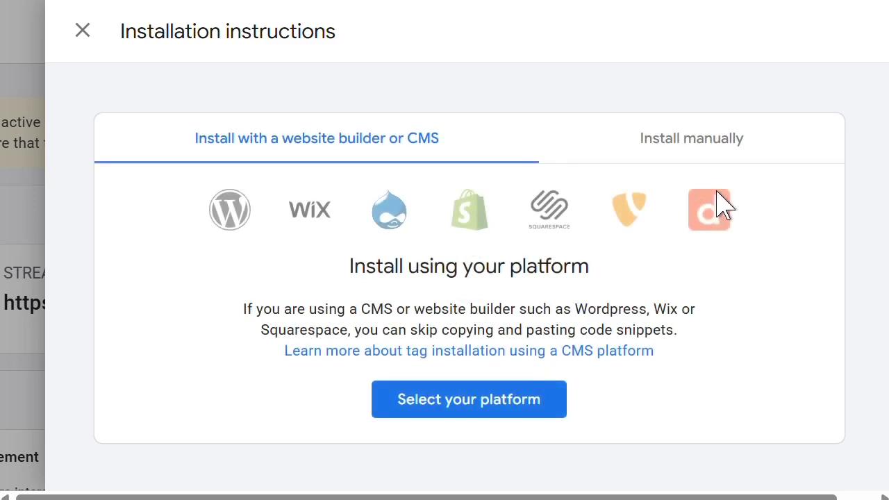
{"action": "left_click", "coordinate": [691, 136]}
{"action": "scroll", "coordinate": [763, 347], "scroll_direction": "down", "scroll_amount": 5}
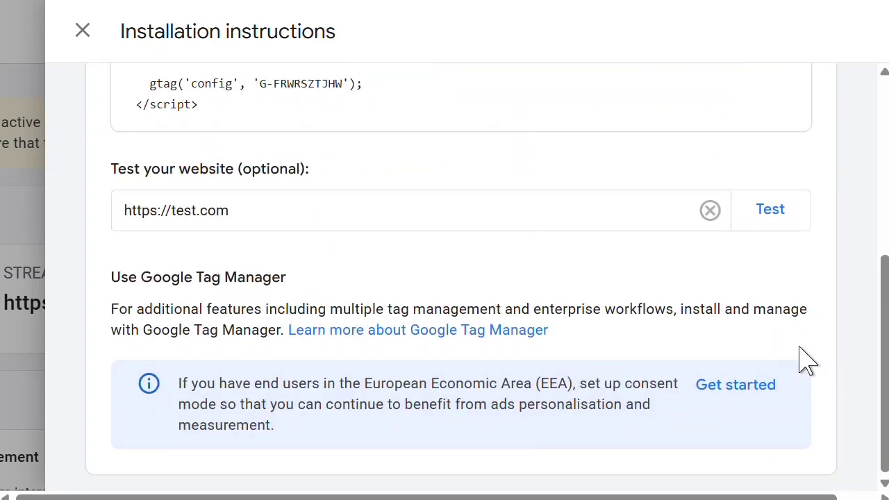
{"action": "left_click", "coordinate": [770, 212]}
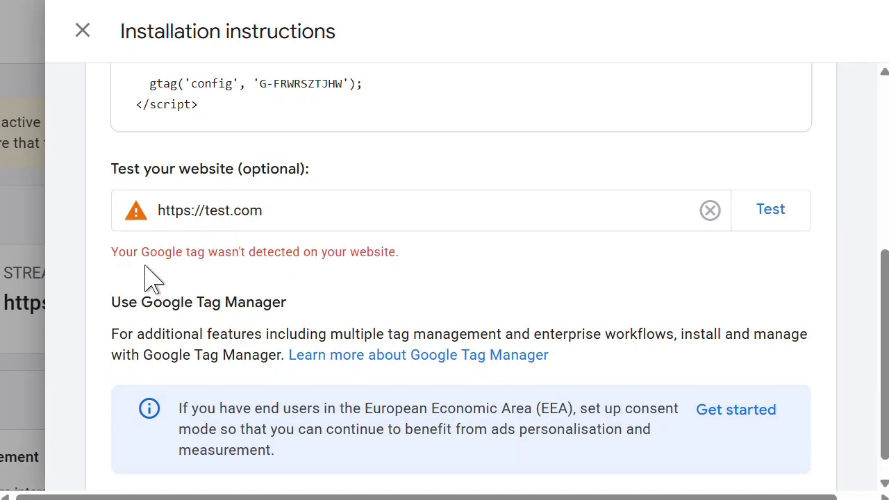
{"action": "left_click_drag", "start_coordinate": [116, 272], "coordinate": [427, 268]}
{"action": "left_click", "coordinate": [434, 272]}
{"action": "left_click", "coordinate": [26, 273]}
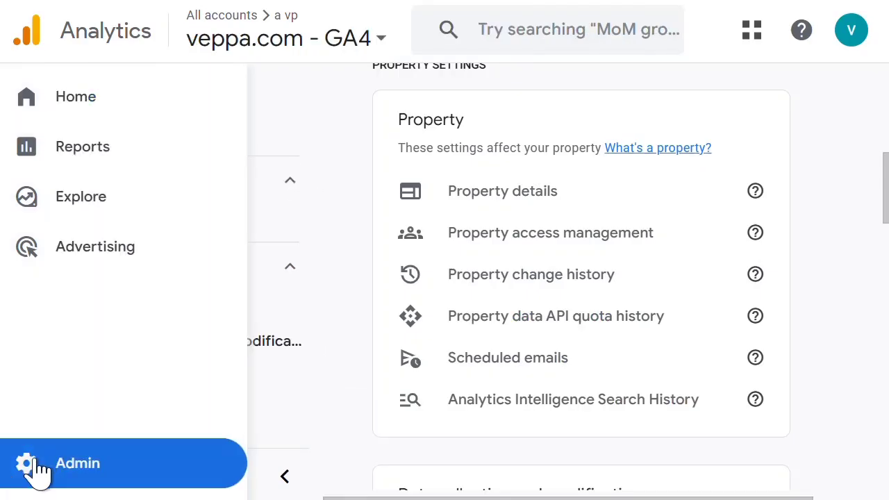
Step: In the veppa.com - GA4 property, open the veppa.com data stream and its tag installation instructions
{"action": "left_click", "coordinate": [150, 342]}
{"action": "left_click", "coordinate": [155, 379]}
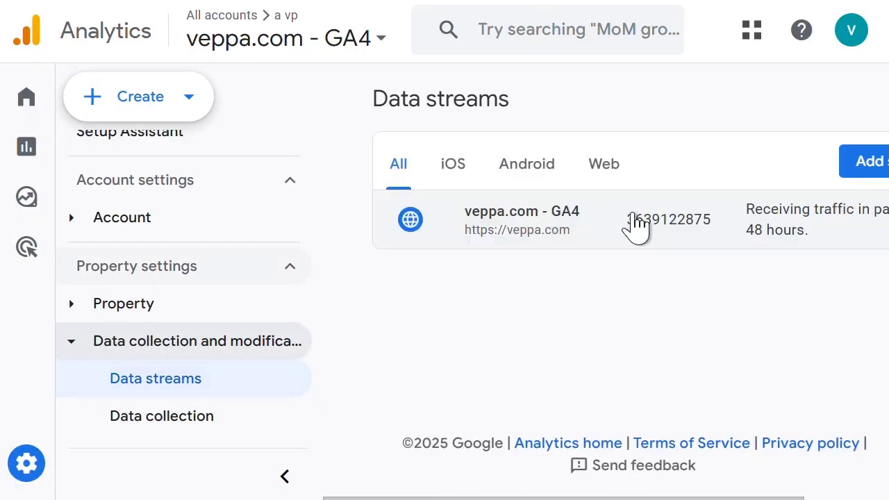
{"action": "left_click", "coordinate": [635, 226]}
{"action": "scroll", "coordinate": [649, 333], "scroll_direction": "down", "scroll_amount": 8}
{"action": "left_click", "coordinate": [581, 364]}
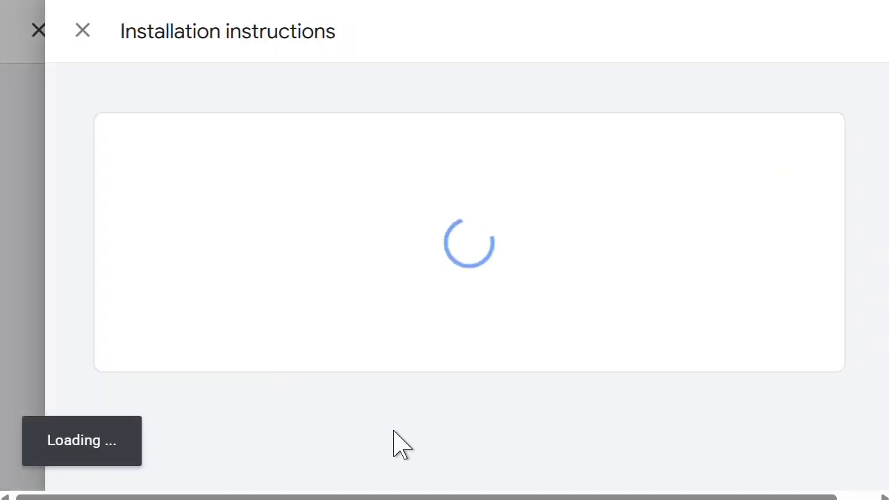
{"action": "left_click", "coordinate": [694, 147]}
{"action": "scroll", "coordinate": [819, 230], "scroll_direction": "down", "scroll_amount": 1}
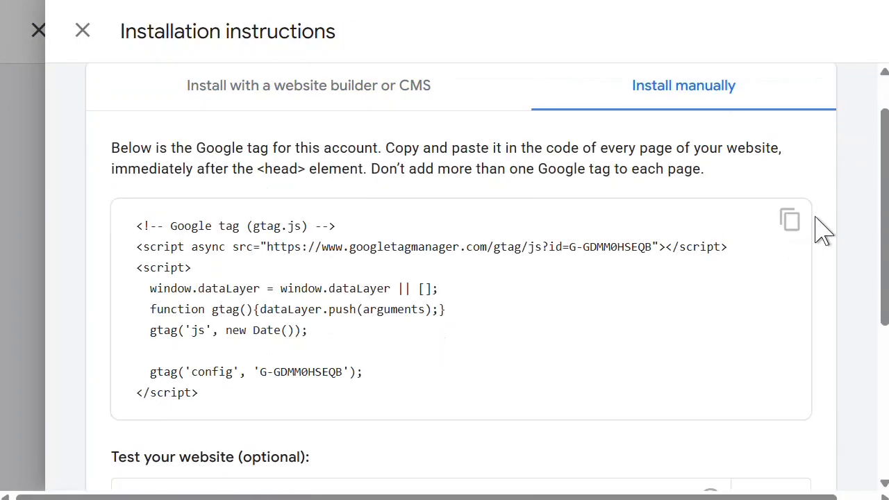
{"action": "scroll", "coordinate": [823, 229], "scroll_direction": "down", "scroll_amount": 4}
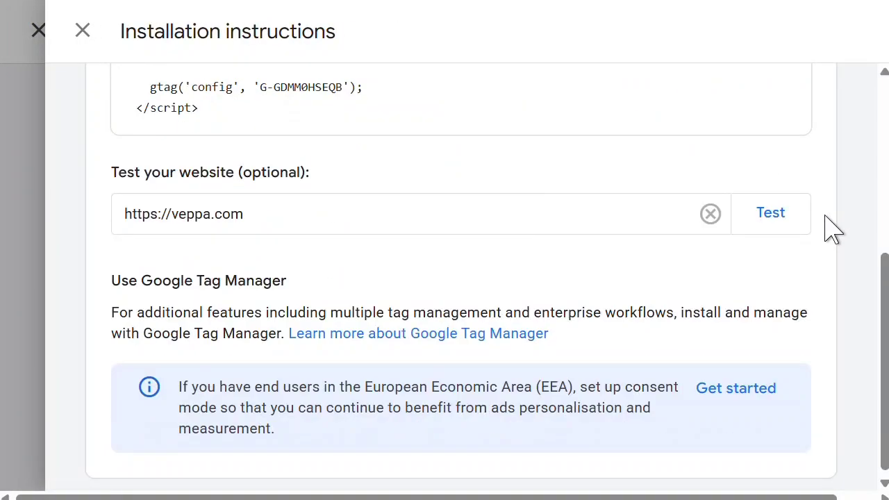
{"action": "left_click", "coordinate": [787, 233]}
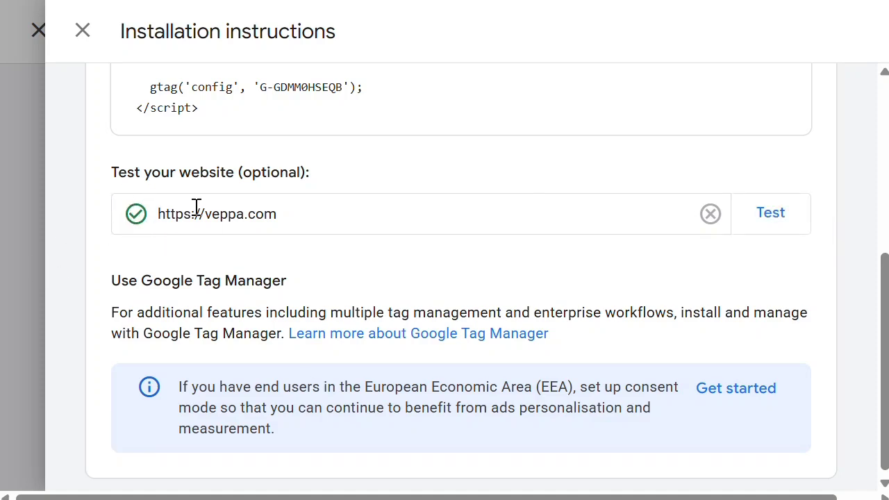
{"action": "scroll", "coordinate": [410, 288], "scroll_direction": "up", "scroll_amount": 5}
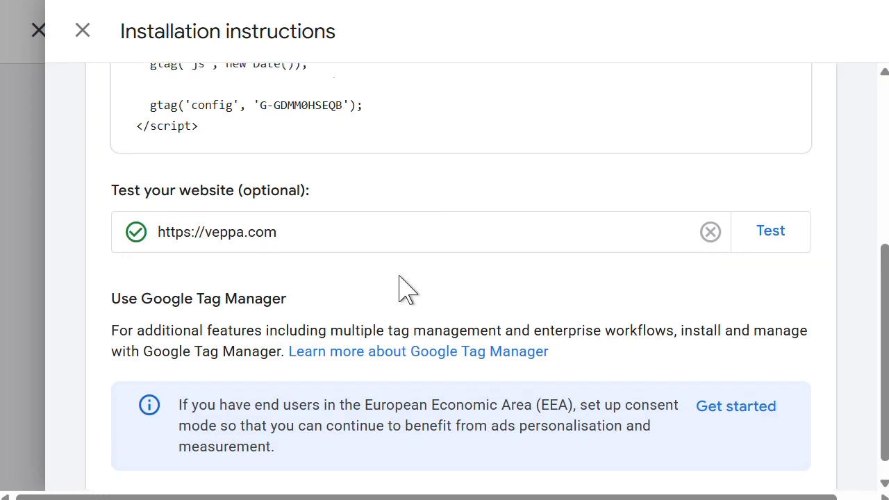
Step: Close the installation instructions, check the veppa.com stream's data collection status, and close the stream details
{"action": "left_click", "coordinate": [82, 30]}
{"action": "scroll", "coordinate": [663, 254], "scroll_direction": "up", "scroll_amount": 5}
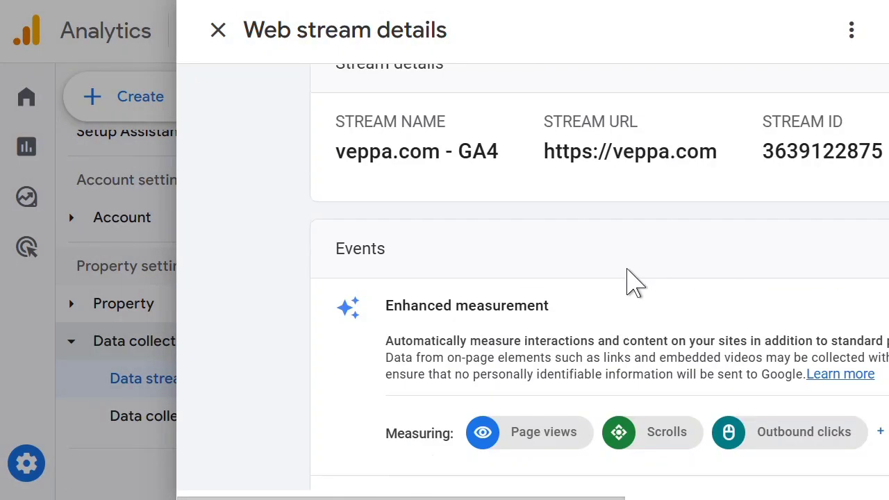
{"action": "scroll", "coordinate": [632, 281], "scroll_direction": "up", "scroll_amount": 2}
{"action": "scroll", "coordinate": [337, 347], "scroll_direction": "up", "scroll_amount": 1}
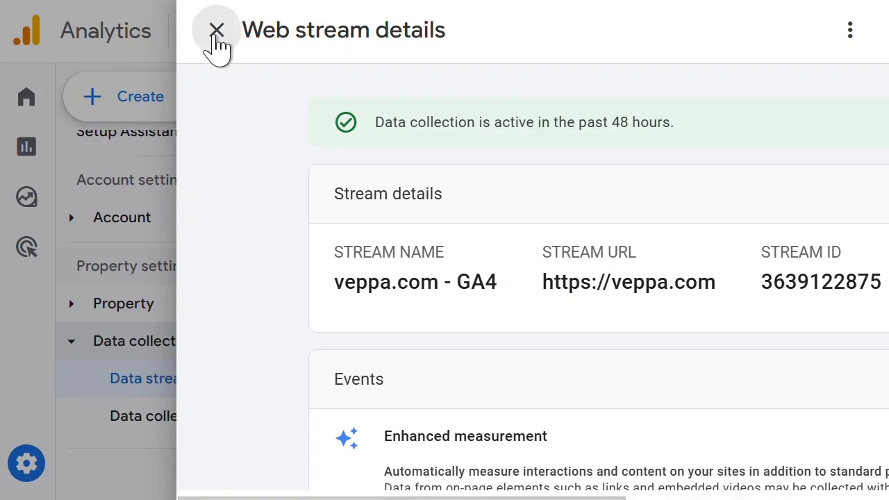
{"action": "left_click", "coordinate": [217, 30]}
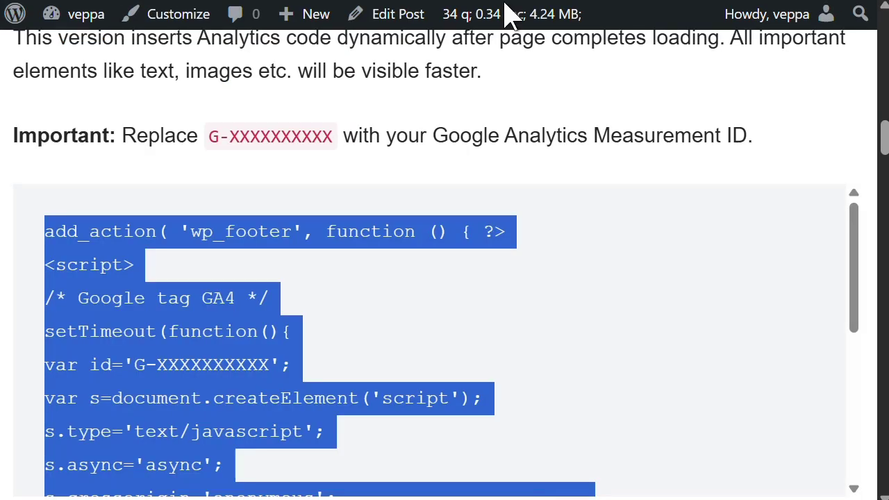
{"action": "left_click", "coordinate": [518, 140]}
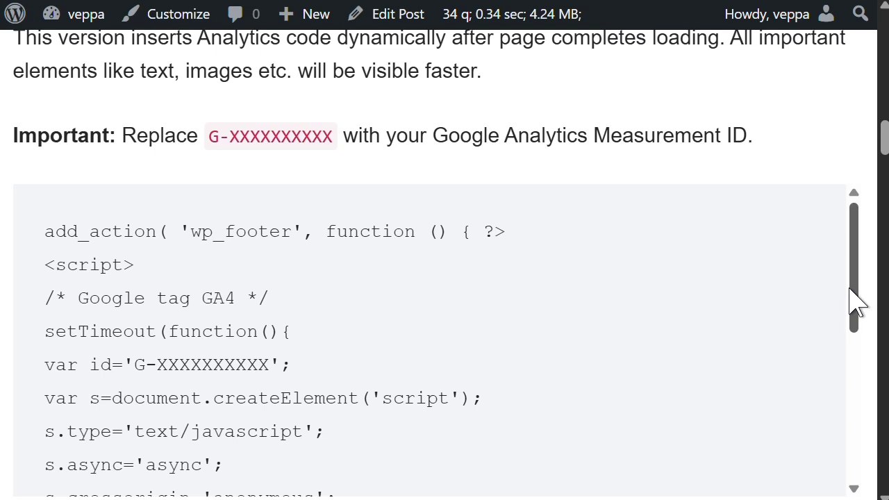
{"action": "mouse_move", "coordinate": [881, 126]}
{"action": "left_mouse_down"}
{"action": "mouse_move", "coordinate": [882, 157]}
{"action": "mouse_move", "coordinate": [877, 142]}
{"action": "left_mouse_up"}
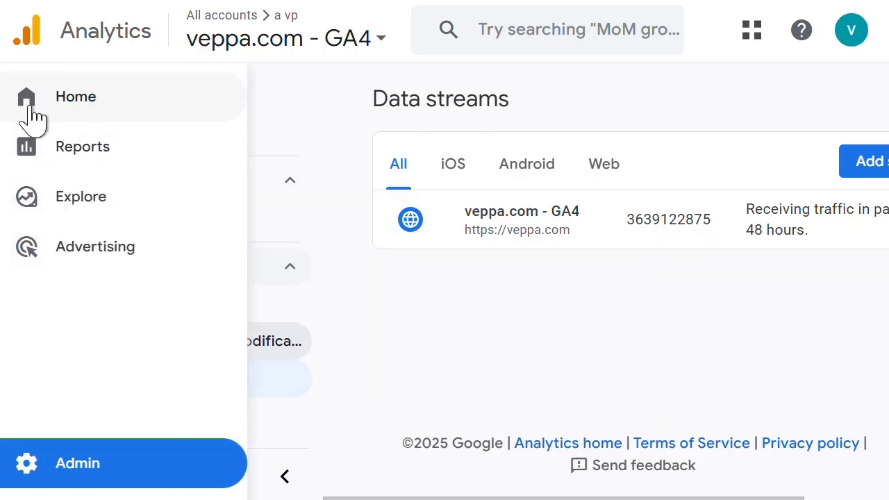
Step: Open the Home overview of the veppa.com - GA4 property in Google Analytics and examine its Last 12 months chart
{"action": "left_click", "coordinate": [32, 111]}
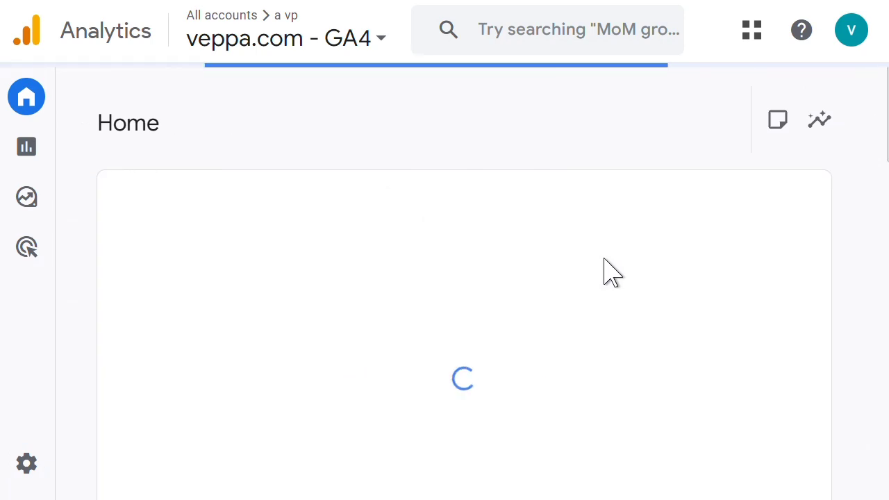
{"action": "scroll", "coordinate": [859, 213], "scroll_direction": "down", "scroll_amount": 3}
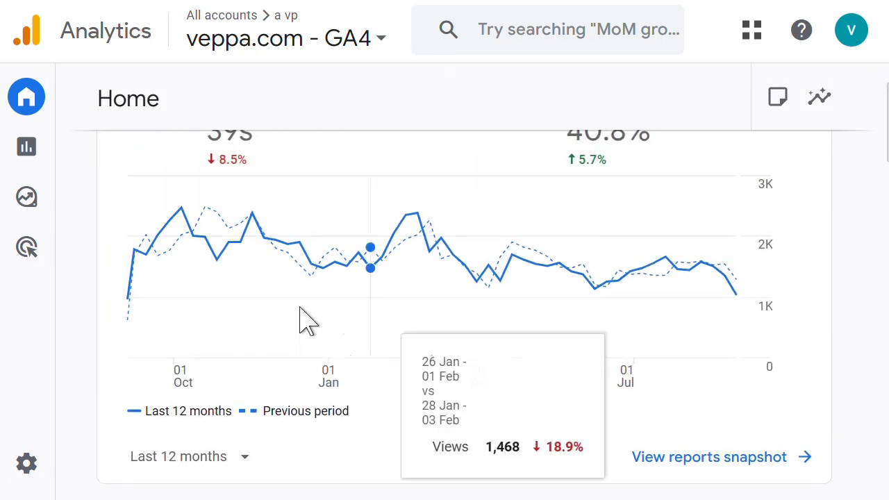
Step: Switch the Home overview chart to Active users and then to Views to compare both metrics
{"action": "scroll", "coordinate": [301, 308], "scroll_direction": "up", "scroll_amount": 2}
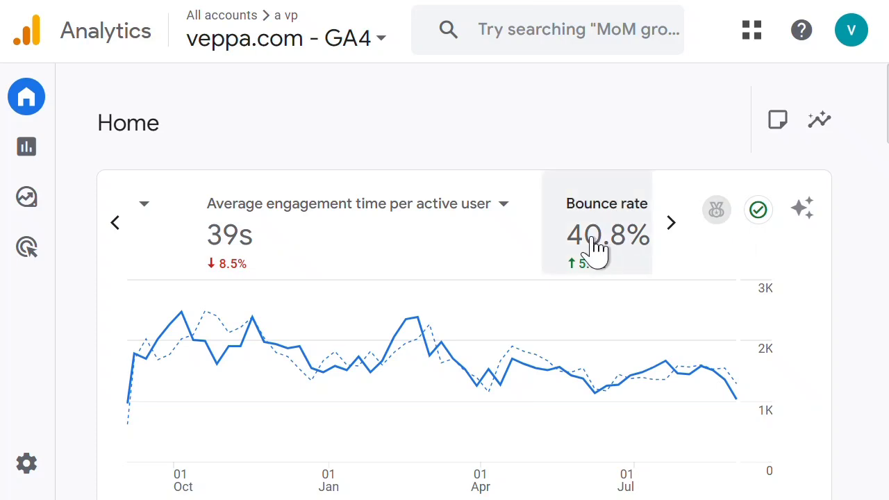
{"action": "left_click", "coordinate": [118, 233]}
{"action": "left_click", "coordinate": [215, 244]}
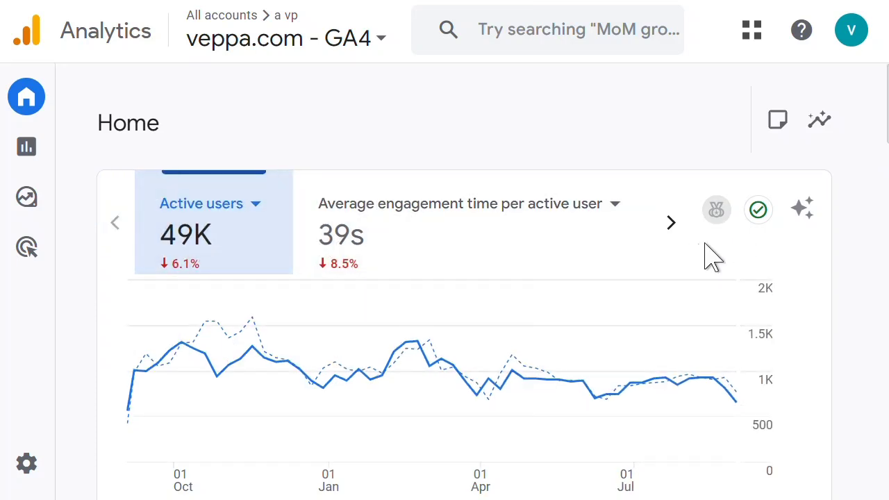
{"action": "left_click", "coordinate": [674, 233]}
{"action": "left_click", "coordinate": [674, 232]}
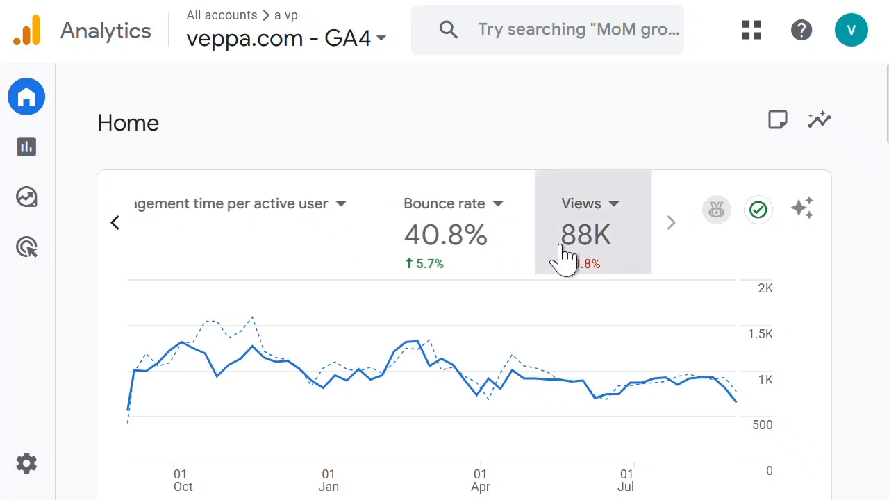
{"action": "left_click", "coordinate": [566, 253]}
Step: Examine the realtime country card and the Views by Page title card among the suggestions on the Home page
{"action": "scroll", "coordinate": [869, 281], "scroll_direction": "down", "scroll_amount": 6}
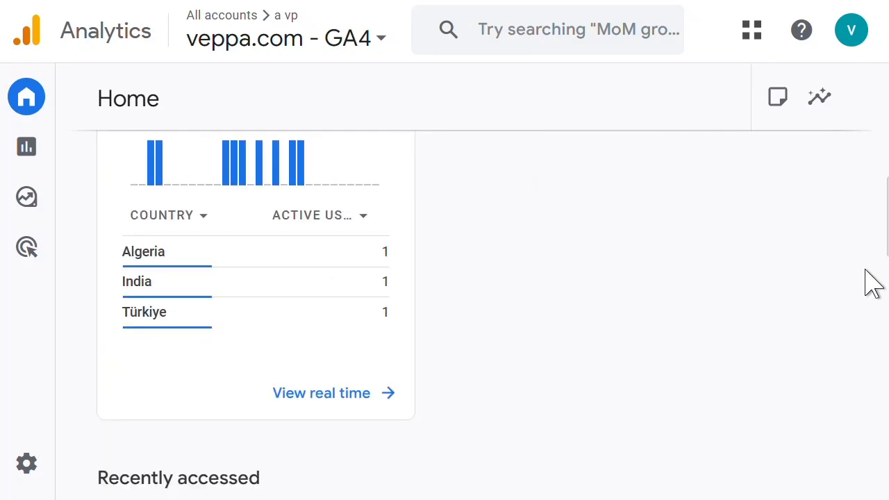
{"action": "scroll", "coordinate": [868, 280], "scroll_direction": "down", "scroll_amount": 4}
{"action": "scroll", "coordinate": [486, 409], "scroll_direction": "down", "scroll_amount": 4}
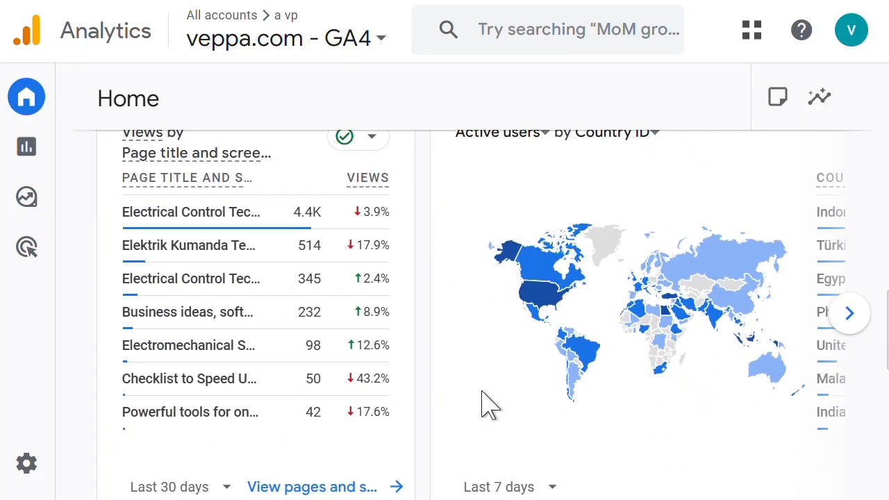
{"action": "scroll", "coordinate": [478, 396], "scroll_direction": "up", "scroll_amount": 2}
{"action": "scroll", "coordinate": [478, 397], "scroll_direction": "down", "scroll_amount": 2}
{"action": "mouse_move", "coordinate": [287, 233]}
{"action": "scroll", "coordinate": [711, 364], "scroll_direction": "down", "scroll_amount": 1}
{"action": "scroll", "coordinate": [688, 375], "scroll_direction": "up", "scroll_amount": 1}
Step: Browse the remaining suggested cards, covering users by country, sessions by channel, events, user activity, key events by platform and new users
{"action": "left_click", "coordinate": [849, 316]}
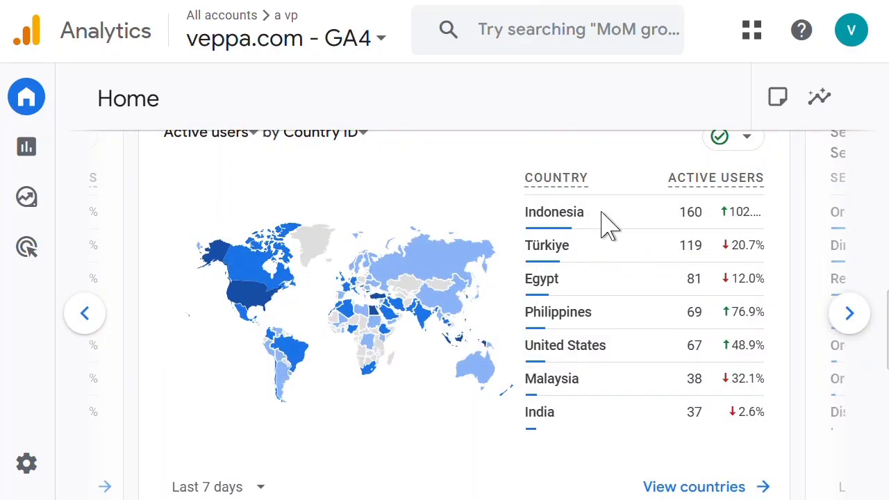
{"action": "left_click", "coordinate": [848, 316]}
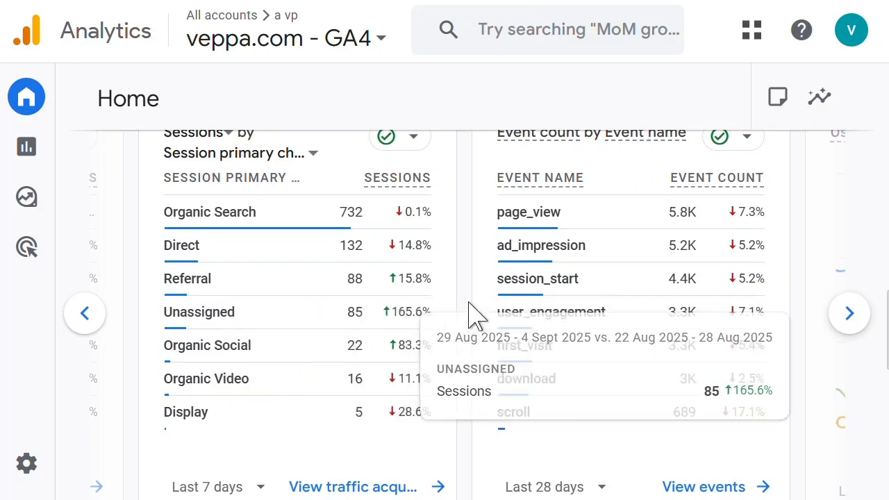
{"action": "left_click", "coordinate": [858, 319]}
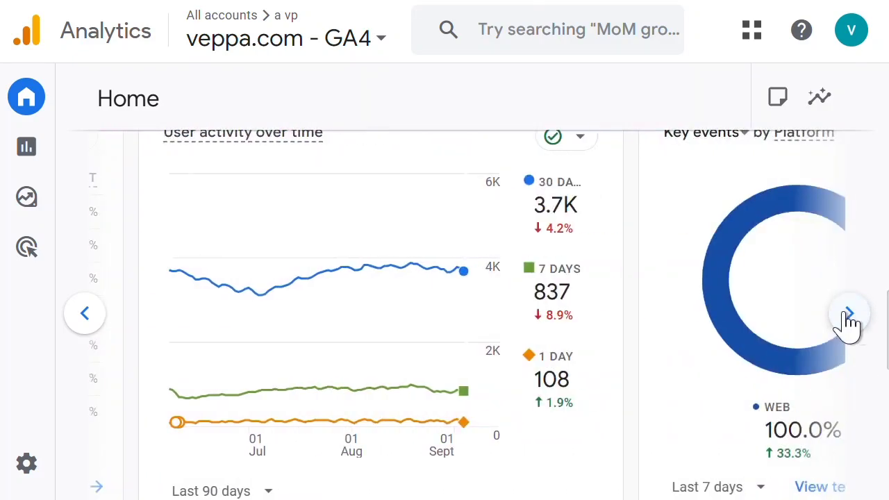
{"action": "scroll", "coordinate": [764, 385], "scroll_direction": "up", "scroll_amount": 2}
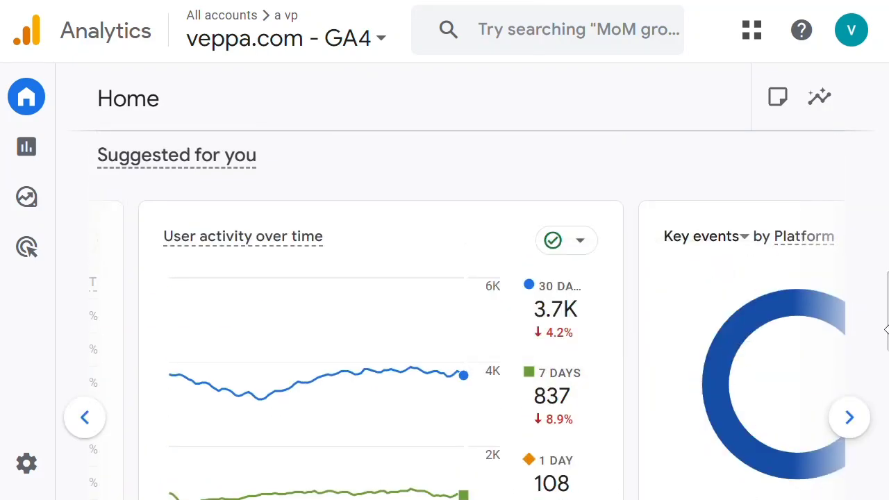
{"action": "scroll", "coordinate": [764, 333], "scroll_direction": "down", "scroll_amount": 3}
{"action": "left_click", "coordinate": [849, 208]}
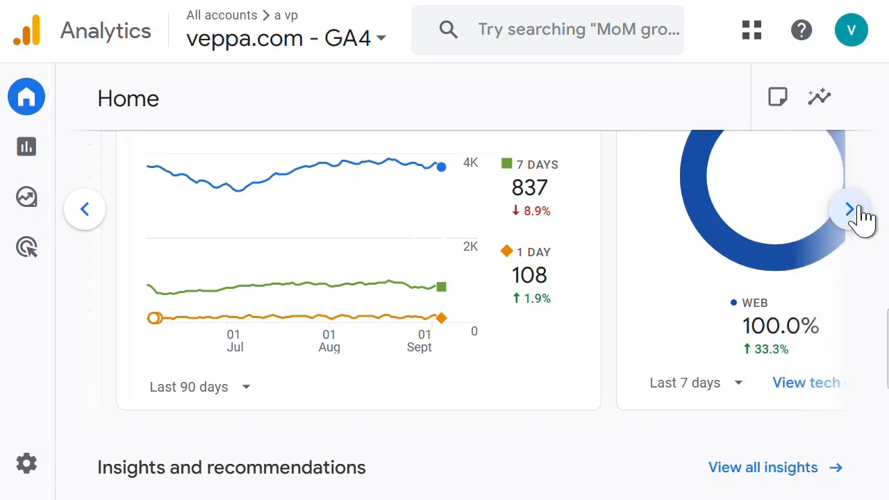
{"action": "scroll", "coordinate": [728, 333], "scroll_direction": "up", "scroll_amount": 1}
{"action": "scroll", "coordinate": [719, 351], "scroll_direction": "down", "scroll_amount": 2}
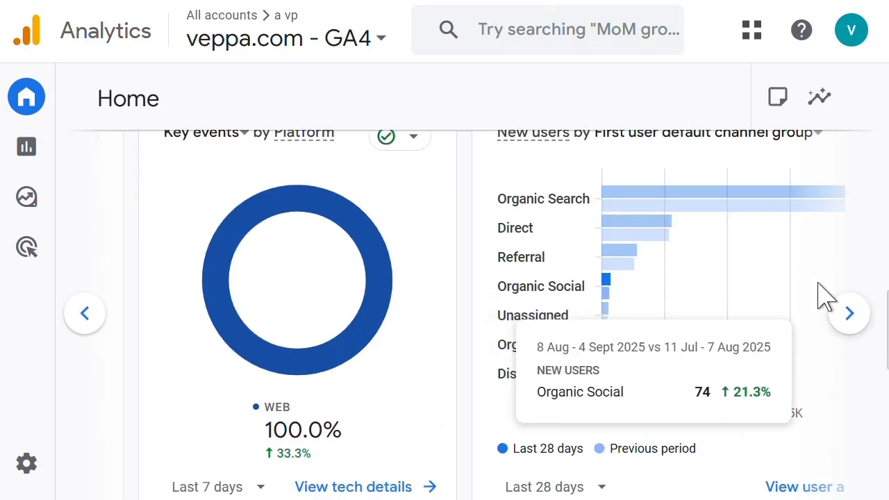
{"action": "left_click", "coordinate": [856, 315]}
{"action": "scroll", "coordinate": [856, 347], "scroll_direction": "up", "scroll_amount": 3}
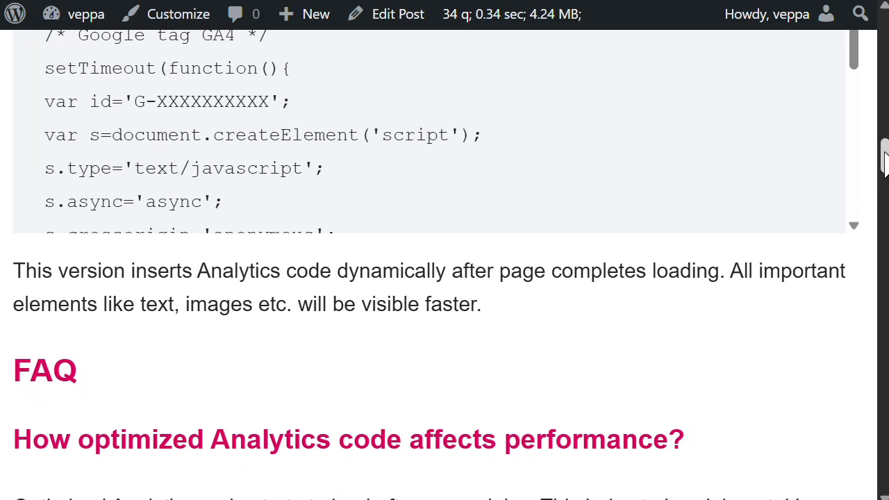
Step: Switch to the WordPress article on the optimized Analytics code and review its "What is next?" links and the PageSpeed checklist offer
{"action": "left_click_drag", "start_coordinate": [883, 159], "coordinate": [874, 371]}
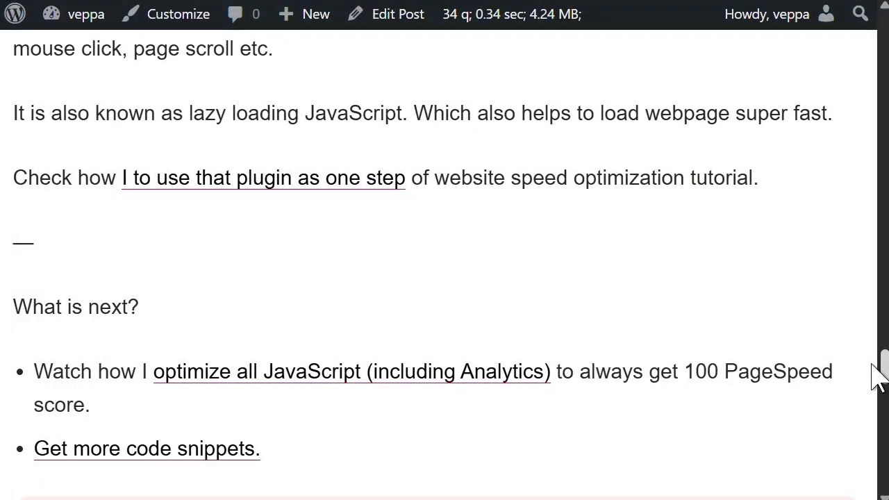
{"action": "scroll", "coordinate": [878, 379], "scroll_direction": "down", "scroll_amount": 2}
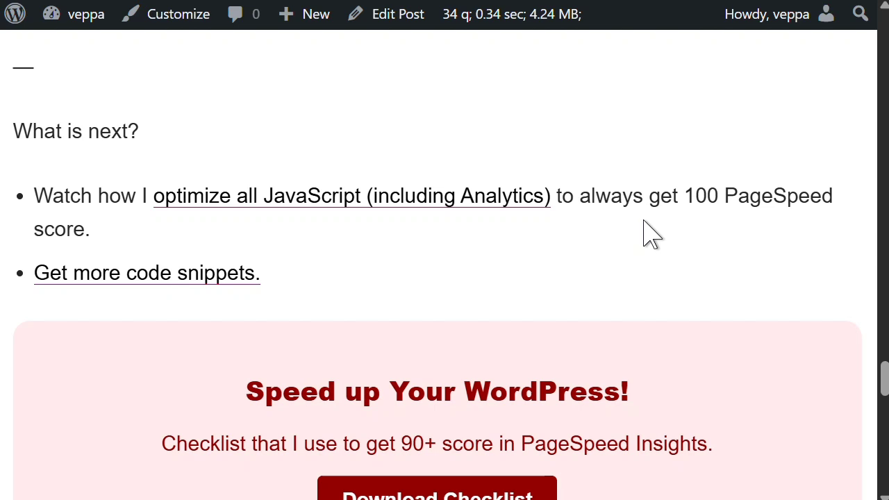
{"action": "scroll", "coordinate": [645, 234], "scroll_direction": "up", "scroll_amount": 1}
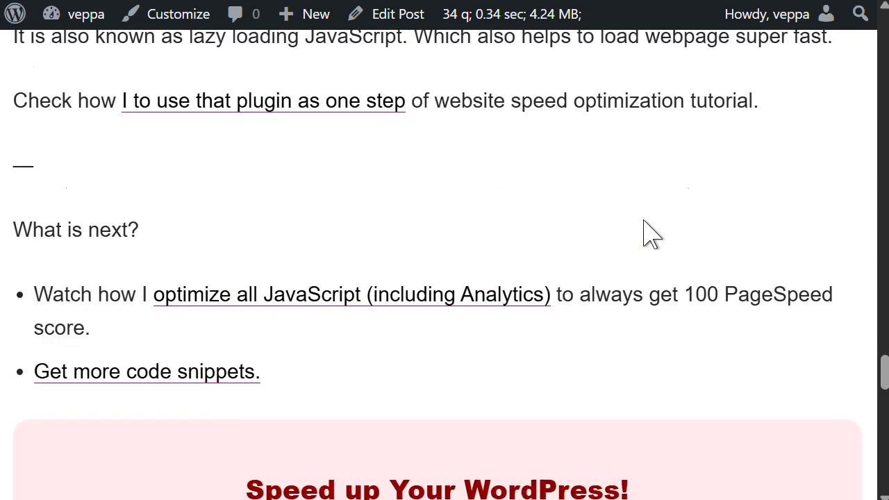
{"action": "scroll", "coordinate": [645, 234], "scroll_direction": "down", "scroll_amount": 1}
{"action": "scroll", "coordinate": [645, 224], "scroll_direction": "down", "scroll_amount": 3}
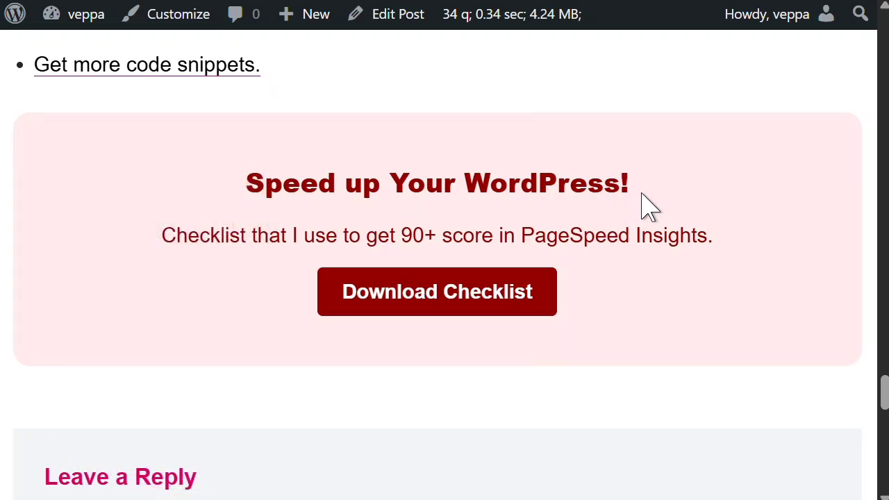
{"action": "scroll", "coordinate": [649, 205], "scroll_direction": "up", "scroll_amount": 3}
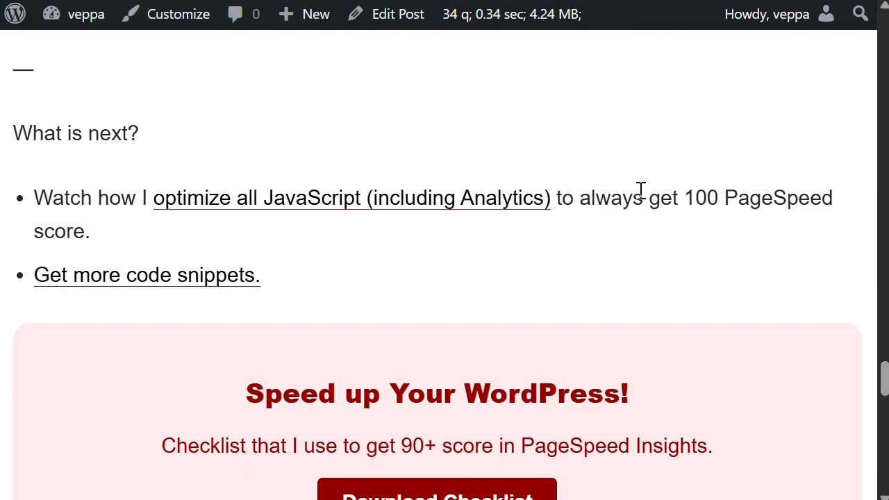
Step: Review the article's sections on where to get the default Google Analytics code and the Measurement ID
{"action": "scroll", "coordinate": [640, 197], "scroll_direction": "up", "scroll_amount": 2}
{"action": "scroll", "coordinate": [642, 199], "scroll_direction": "up", "scroll_amount": 3}
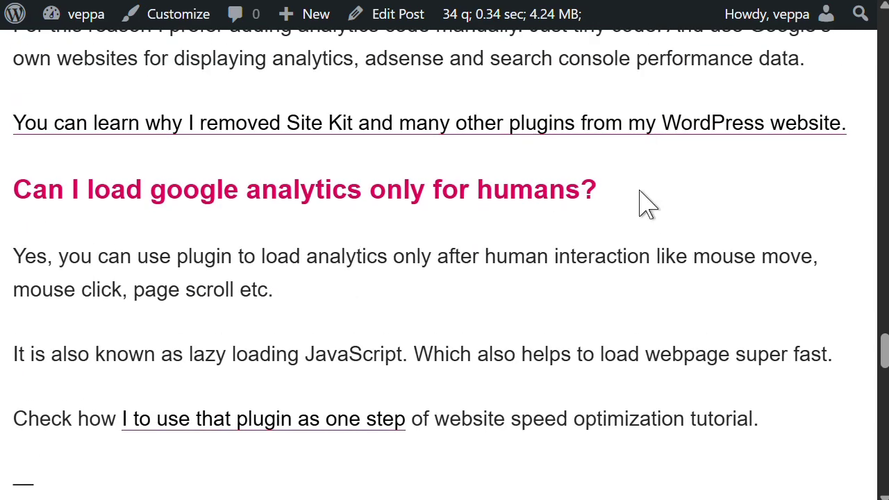
{"action": "scroll", "coordinate": [640, 192], "scroll_direction": "up", "scroll_amount": 5}
{"action": "scroll", "coordinate": [642, 285], "scroll_direction": "up", "scroll_amount": 5}
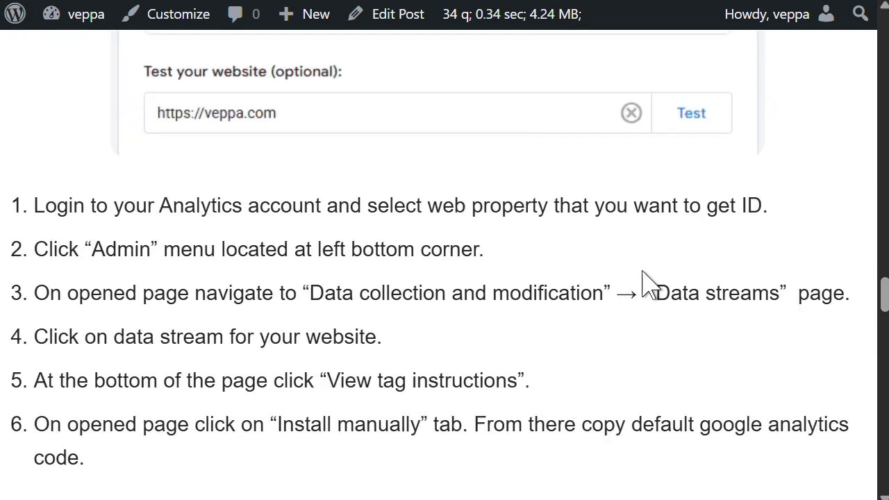
{"action": "scroll", "coordinate": [642, 284], "scroll_direction": "up", "scroll_amount": 5}
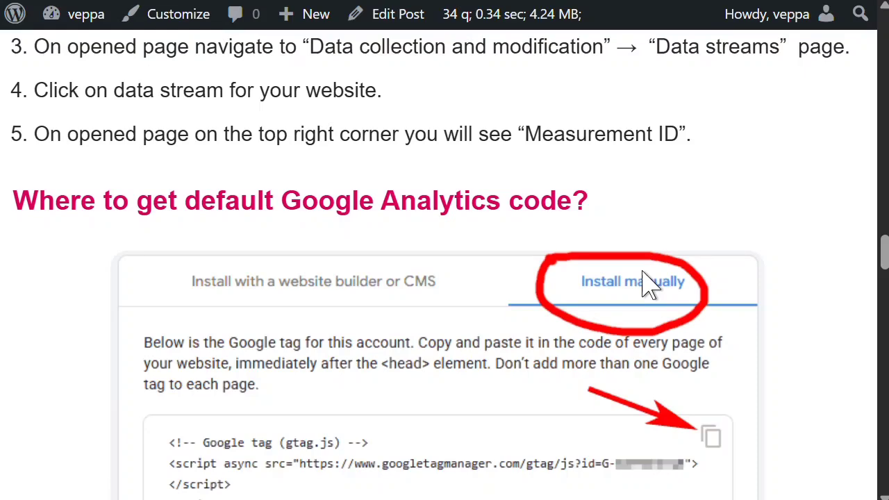
{"action": "scroll", "coordinate": [642, 281], "scroll_direction": "down", "scroll_amount": 3}
{"action": "scroll", "coordinate": [604, 310], "scroll_direction": "up", "scroll_amount": 8}
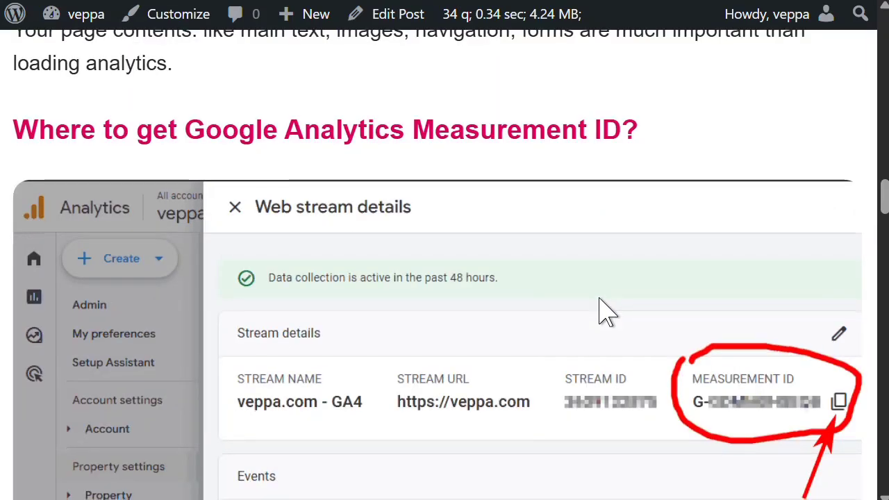
Step: Read the FAQ answer on loading Google Analytics only for humans and highlight "loading JavaScript" in it
{"action": "scroll", "coordinate": [604, 310], "scroll_direction": "down", "scroll_amount": 10}
{"action": "scroll", "coordinate": [604, 311], "scroll_direction": "down", "scroll_amount": 5}
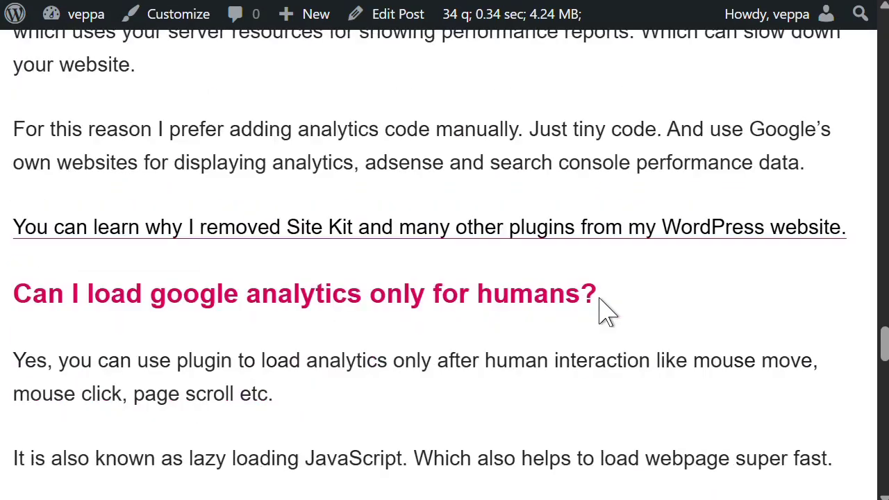
{"action": "scroll", "coordinate": [604, 311], "scroll_direction": "down", "scroll_amount": 3}
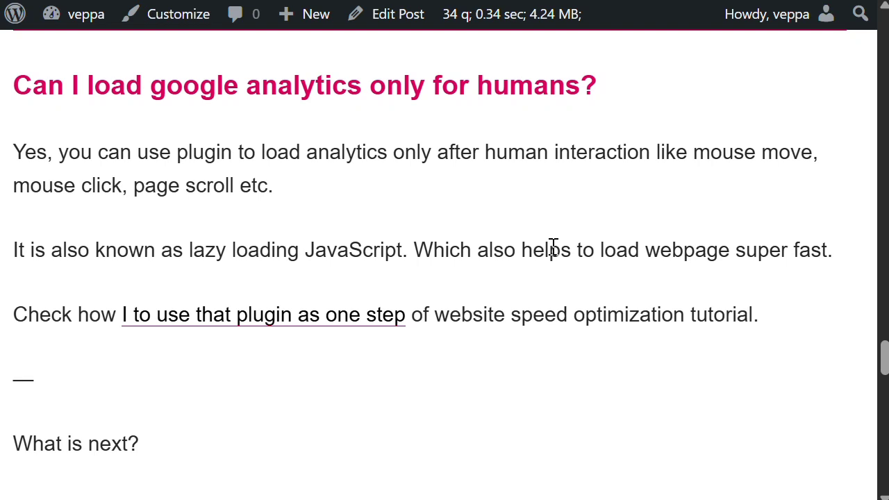
{"action": "scroll", "coordinate": [554, 248], "scroll_direction": "up", "scroll_amount": 2}
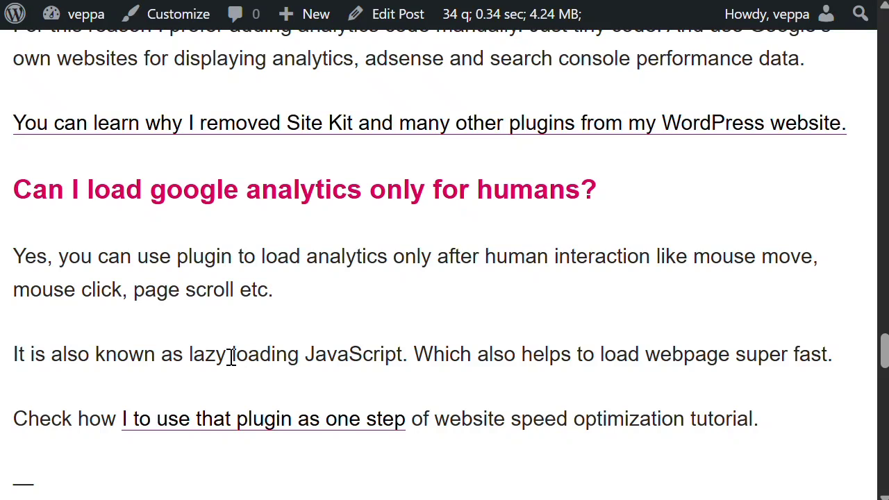
{"action": "left_click_drag", "start_coordinate": [229, 356], "coordinate": [404, 357]}
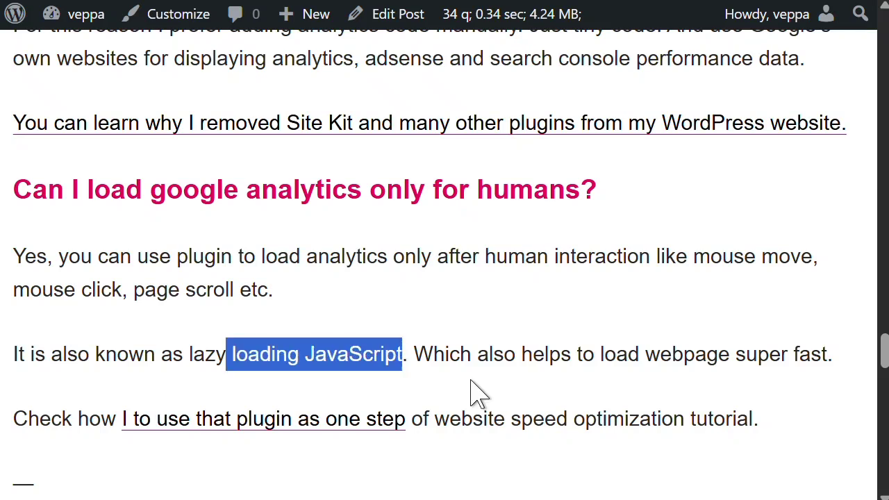